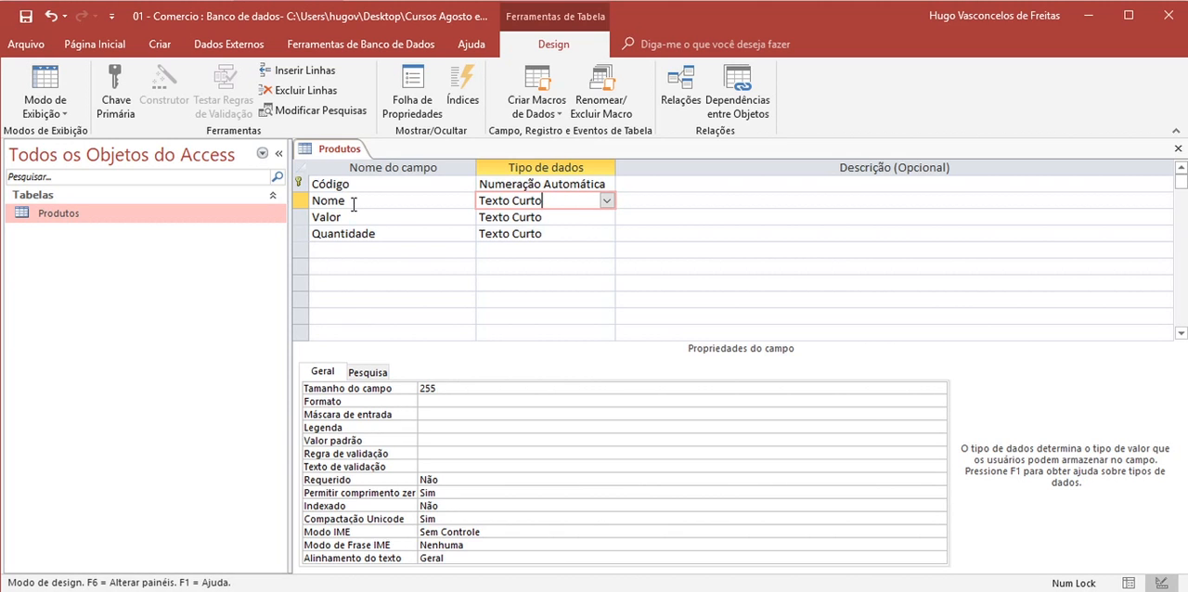
# - Try the Texto Longo data type on the Nome field and return the field to Texto Curto
pyautogui.click(608, 203)
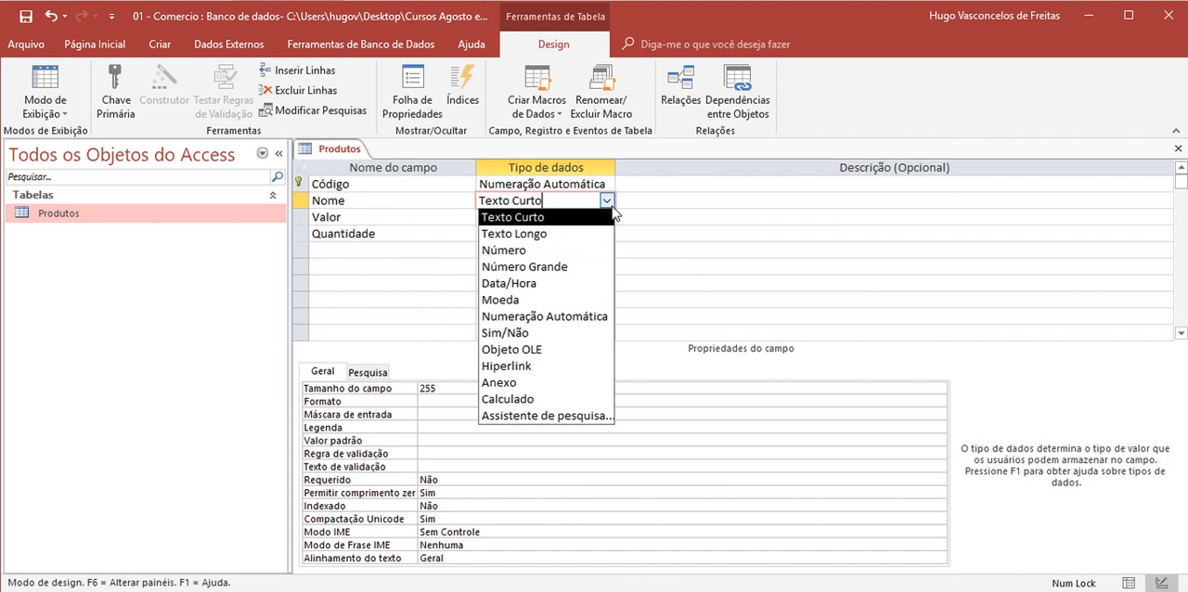
pyautogui.click(562, 235)
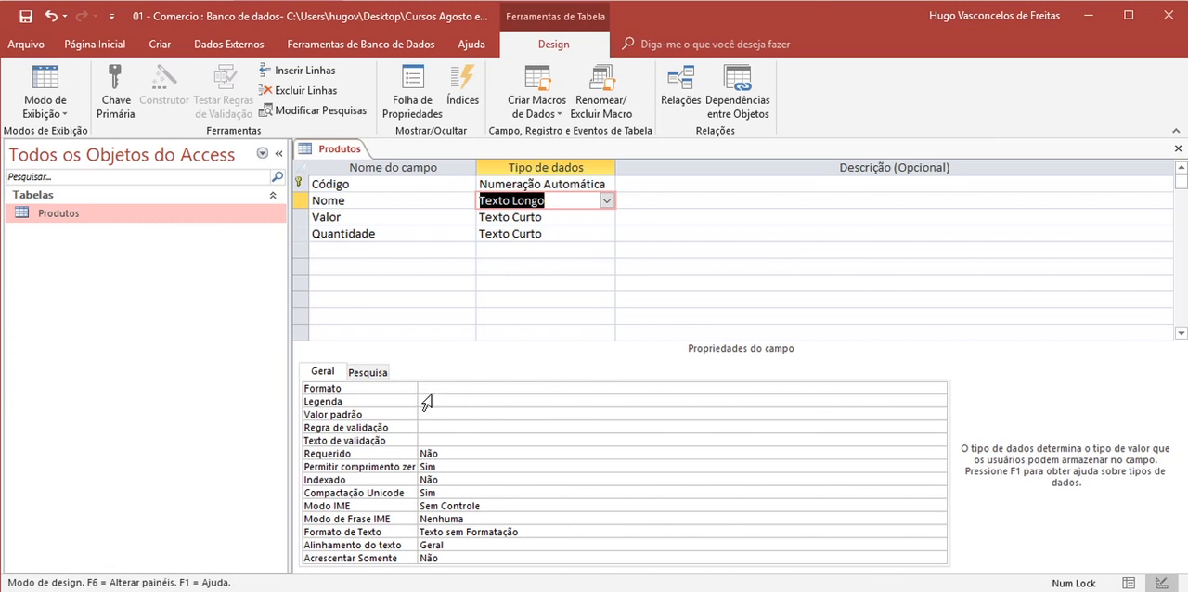
pyautogui.click(606, 202)
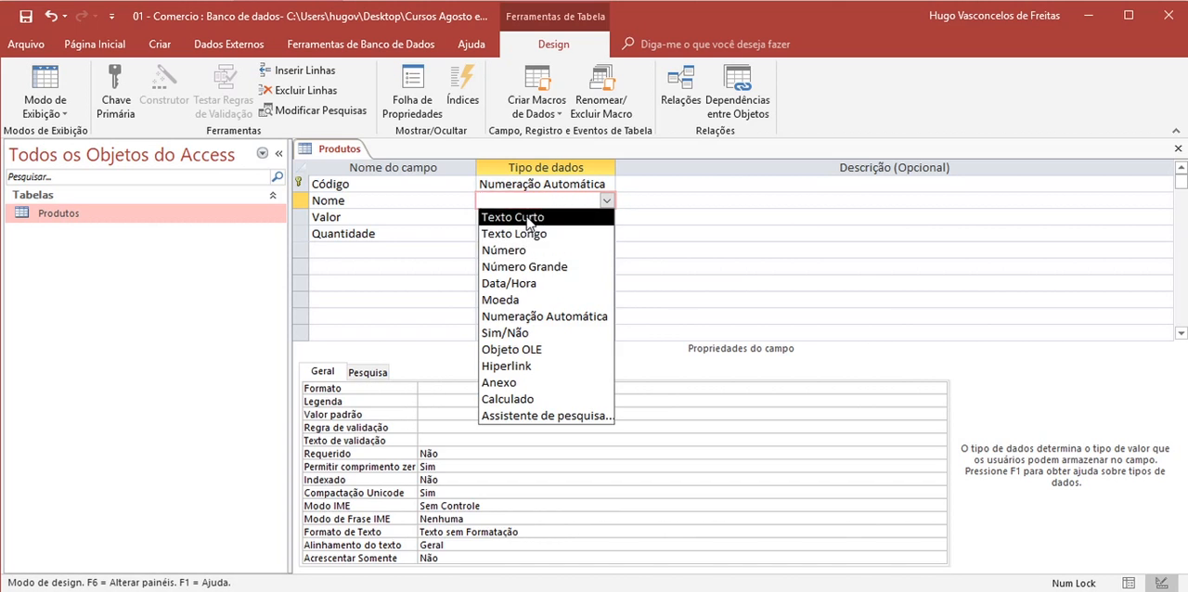
pyautogui.click(545, 217)
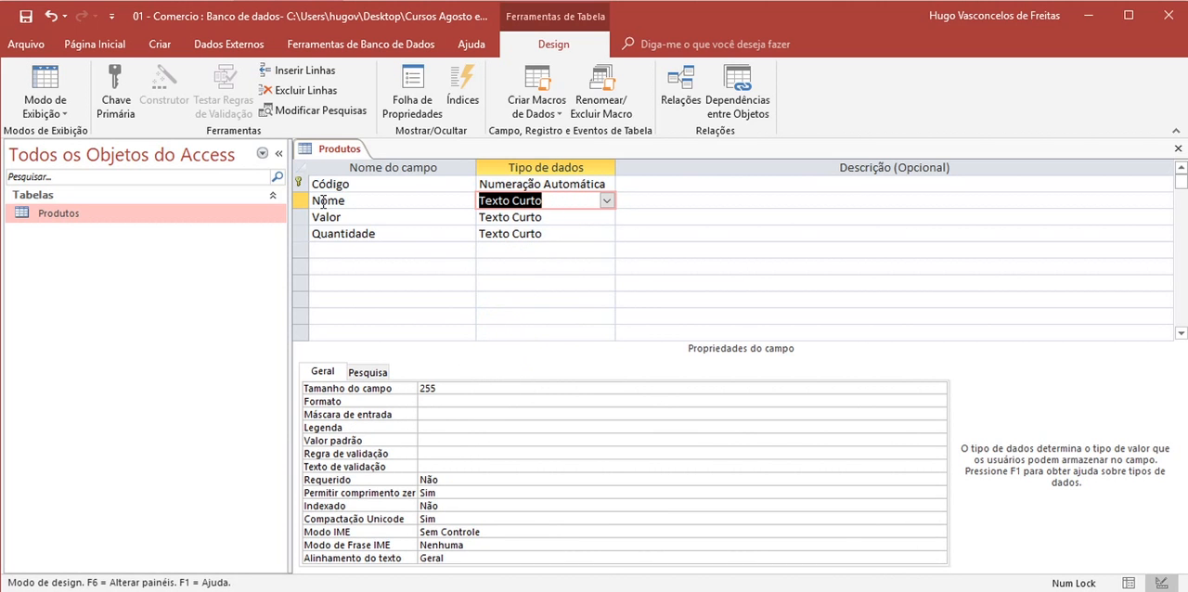
# - Set the data type of the Valor field to Moeda
pyautogui.click(586, 221)
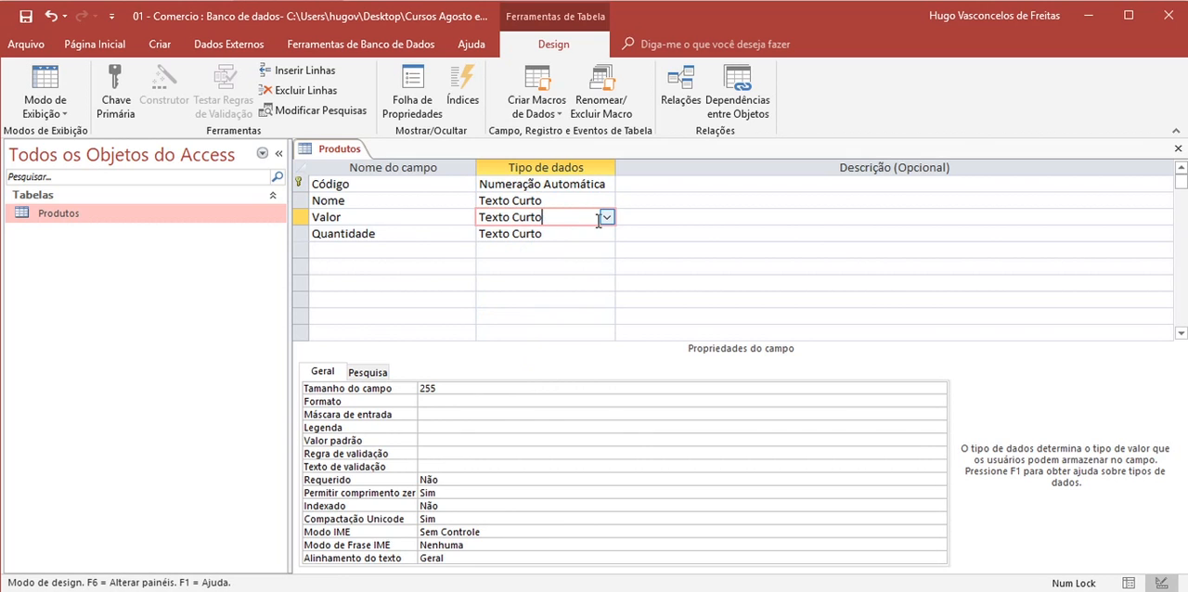
pyautogui.doubleClick(336, 219)
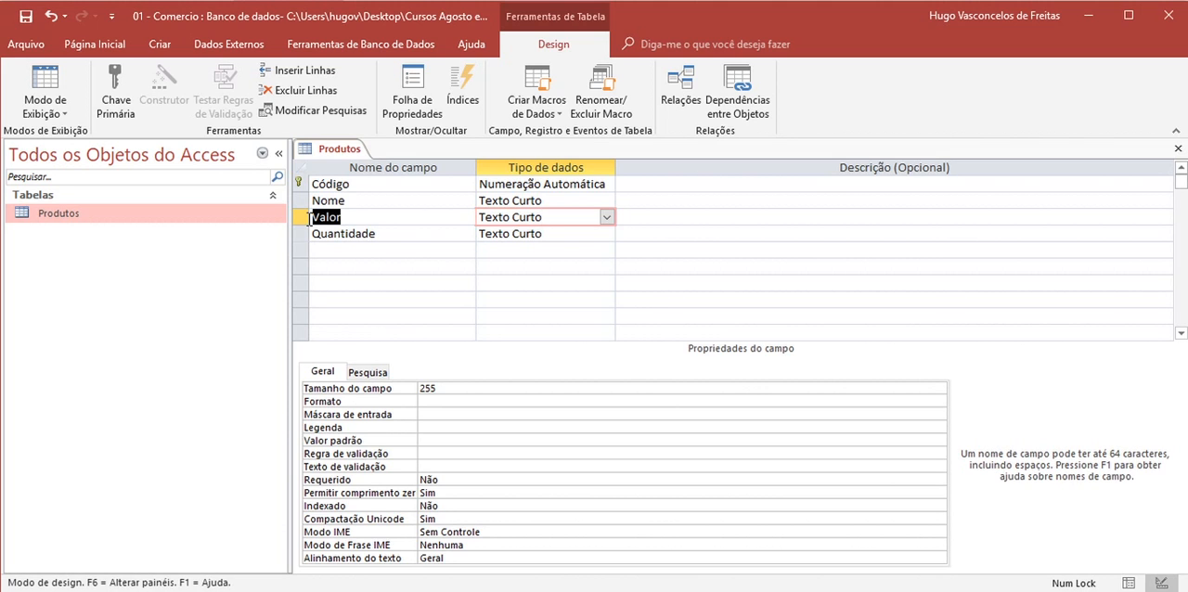
pyautogui.click(578, 216)
pyautogui.click(608, 218)
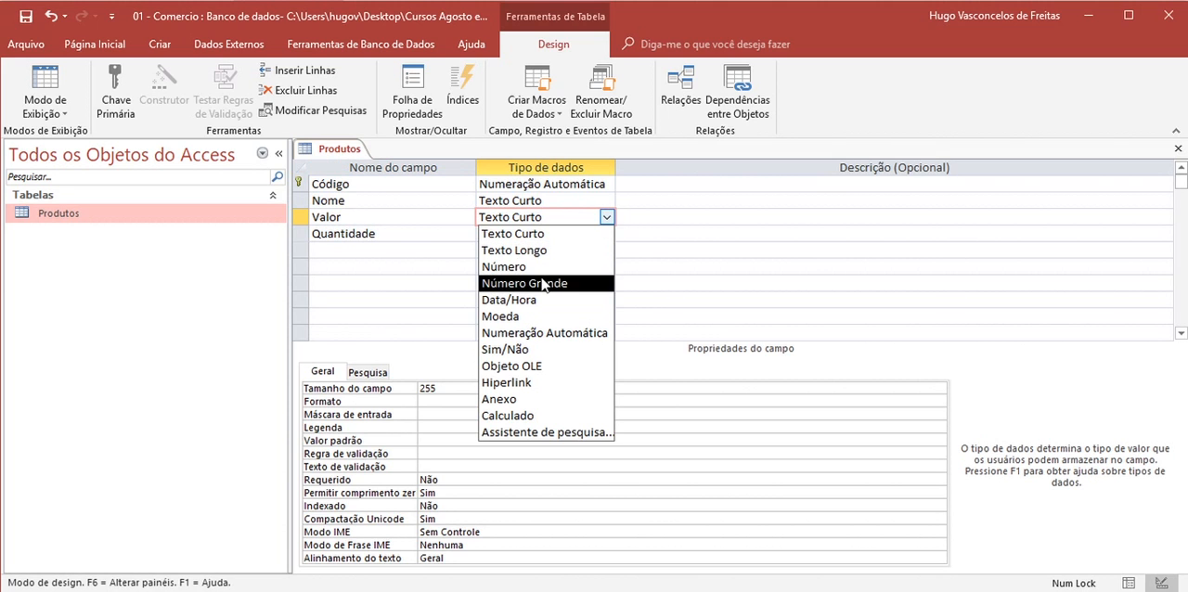
pyautogui.click(520, 319)
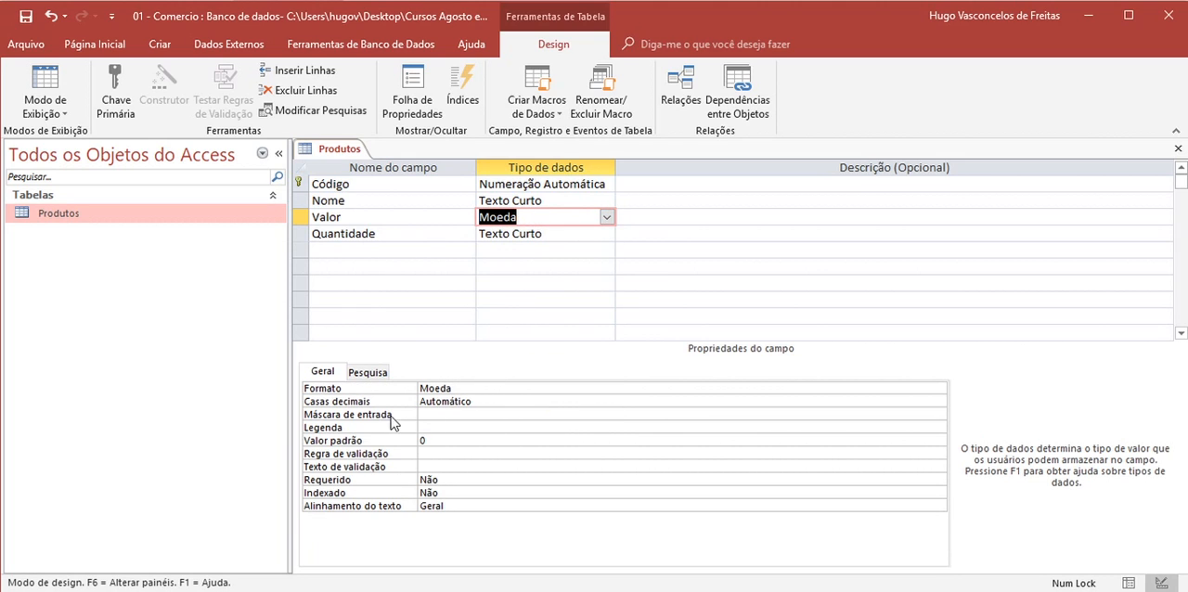
# - Examine the available display formats and decimal-place options for the Valor currency field without changing them
pyautogui.click(940, 390)
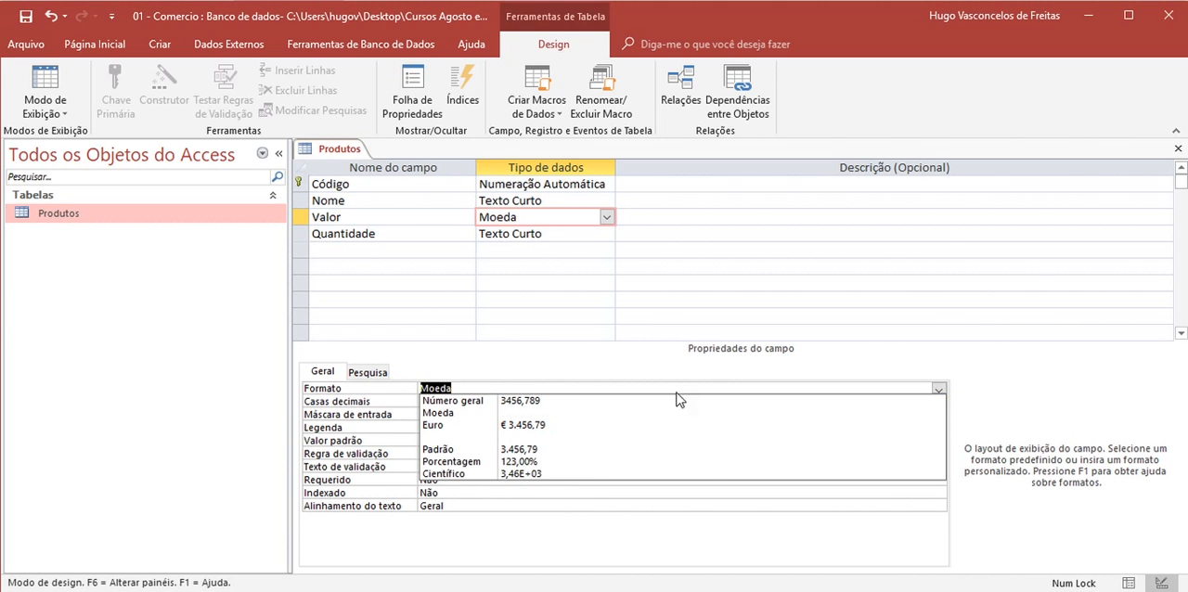
pyautogui.click(939, 389)
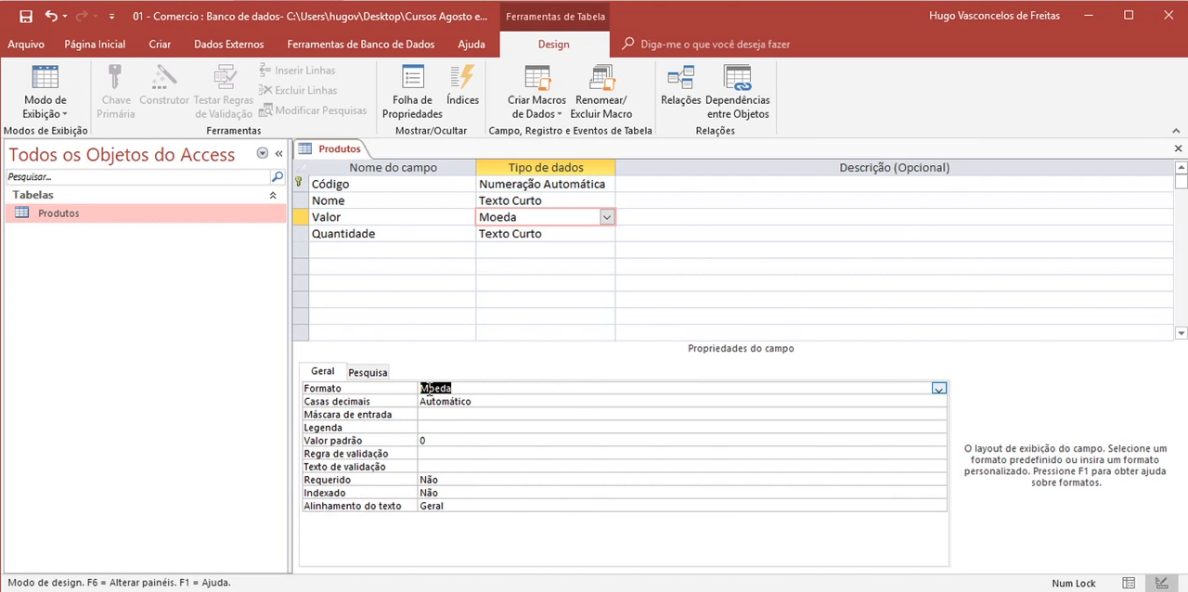
pyautogui.click(939, 401)
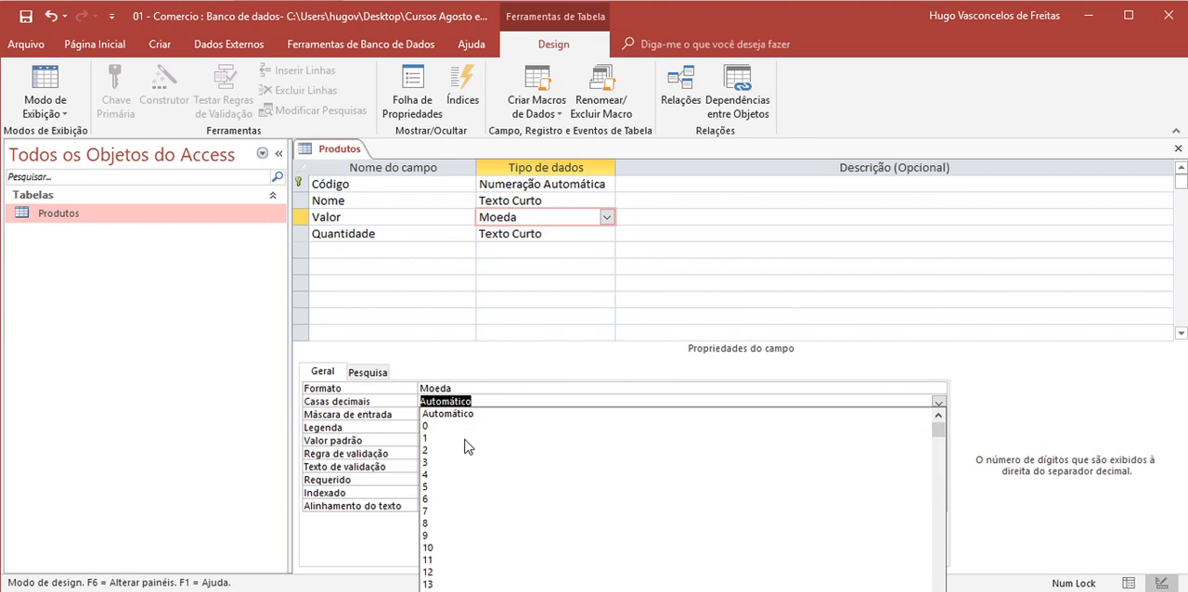
pyautogui.click(608, 217)
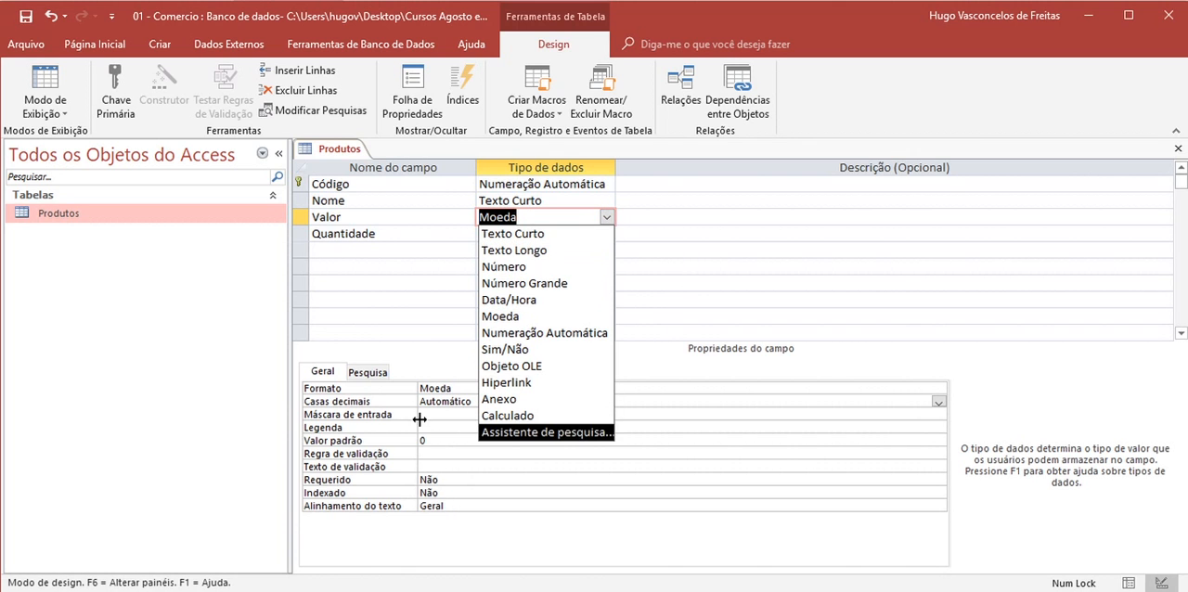
pyautogui.click(696, 261)
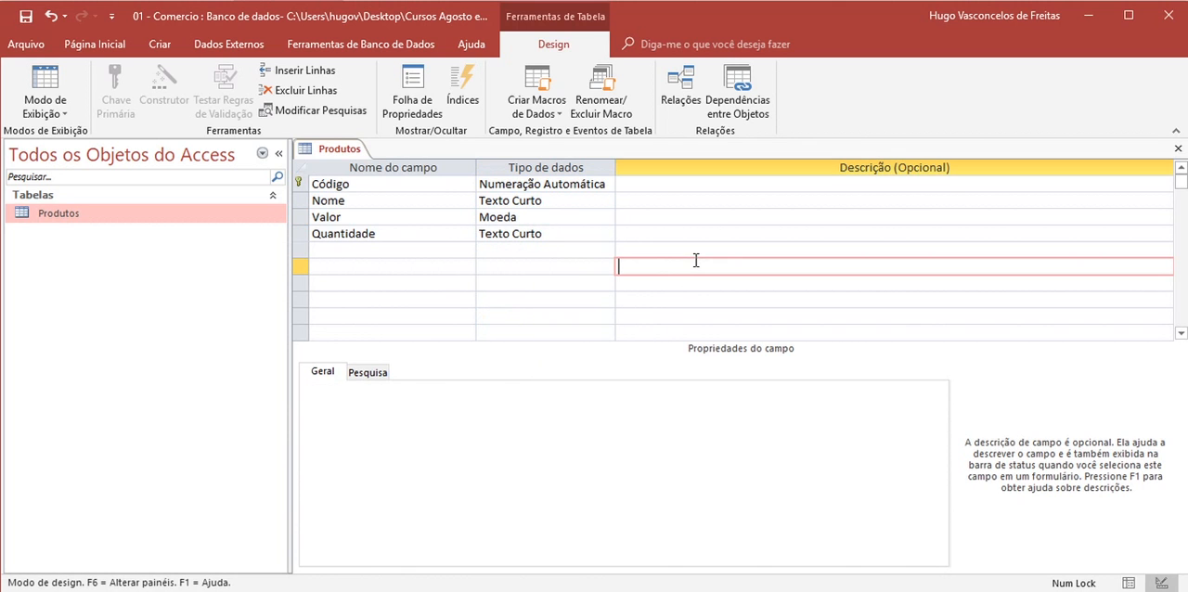
pyautogui.click(544, 235)
pyautogui.click(523, 217)
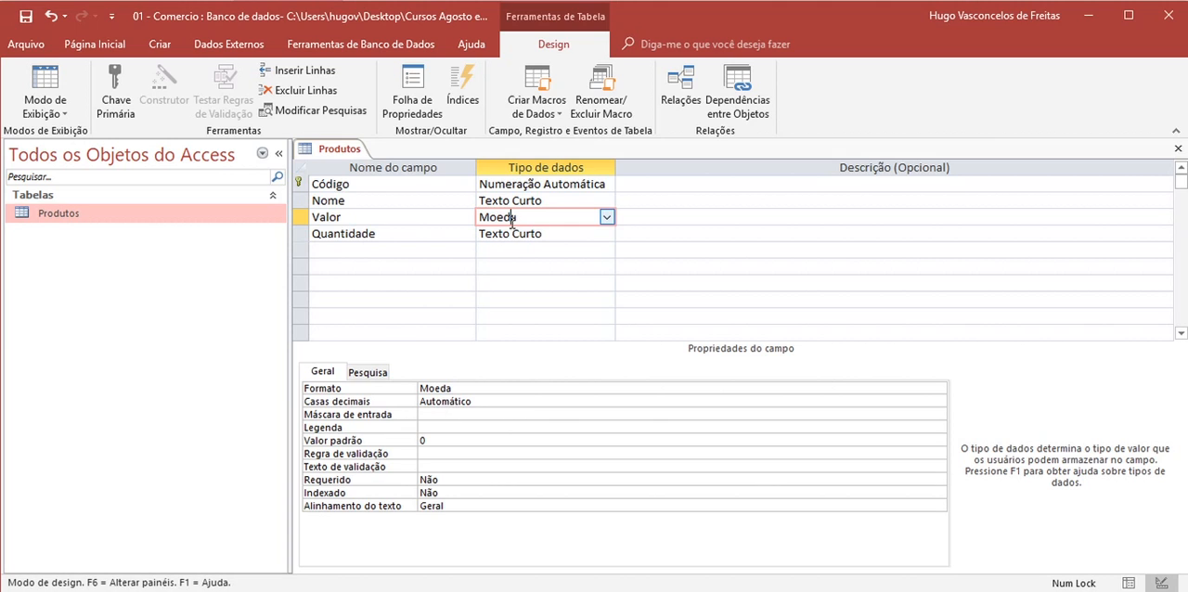
pyautogui.click(844, 315)
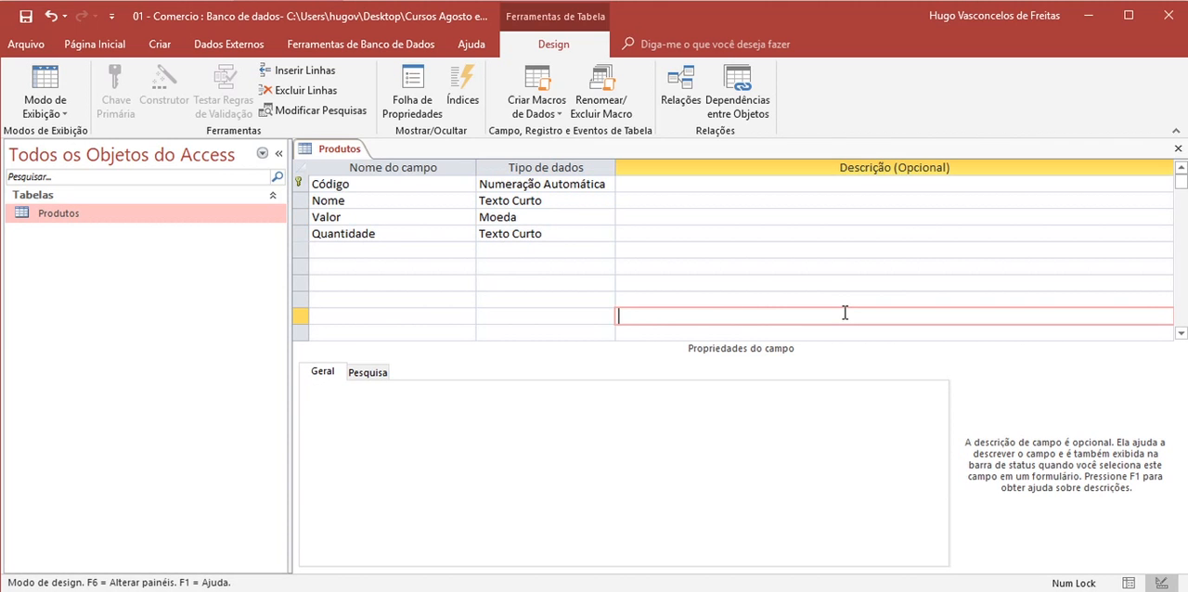
pyautogui.click(534, 220)
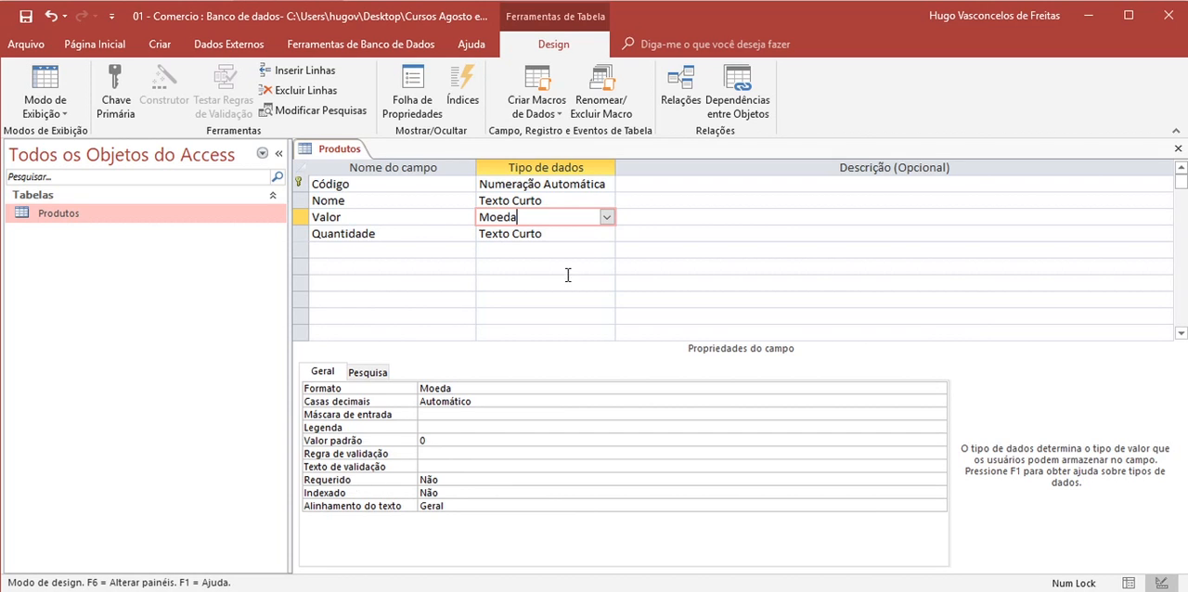
# - Make data entry required for the Nome field by setting its Requerido property to Sim
pyautogui.click(559, 201)
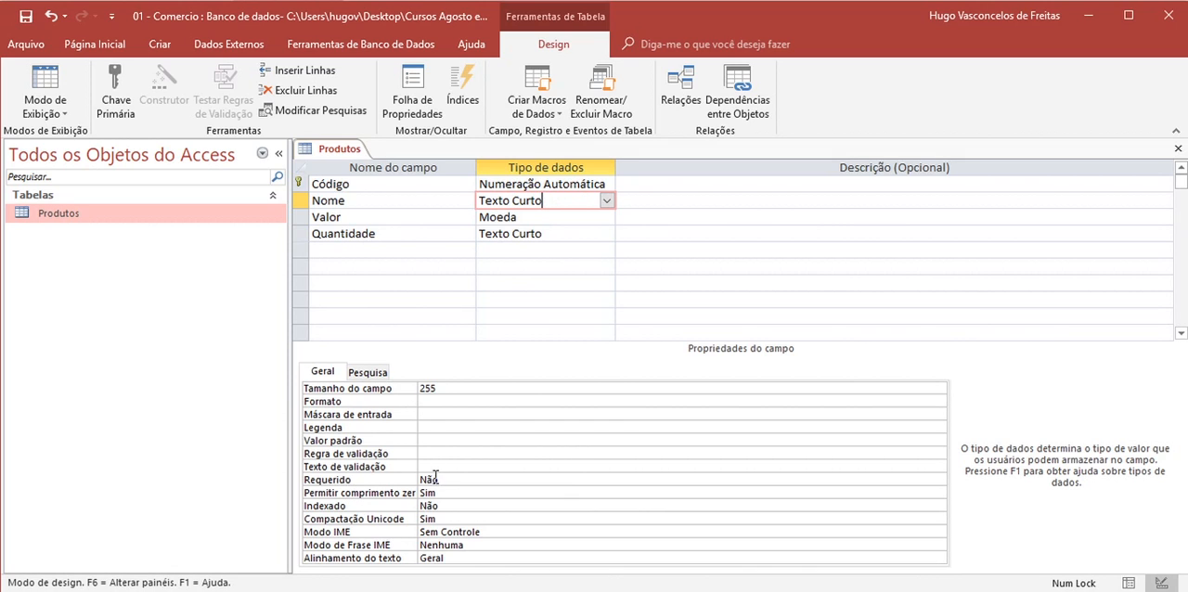
pyautogui.click(824, 482)
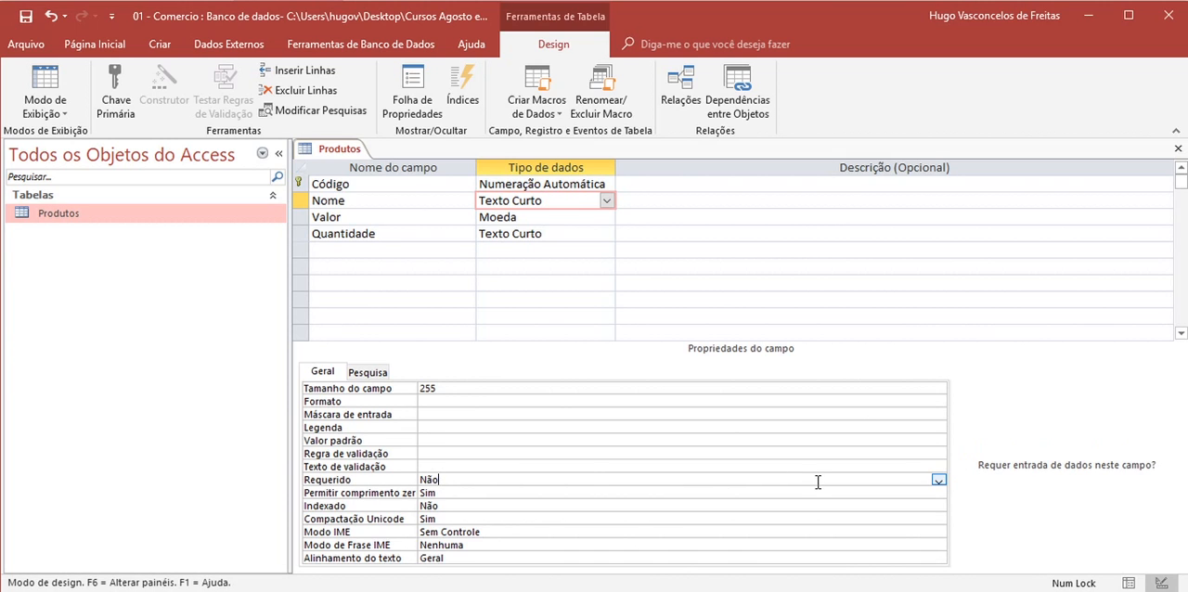
pyautogui.click(939, 479)
pyautogui.click(545, 494)
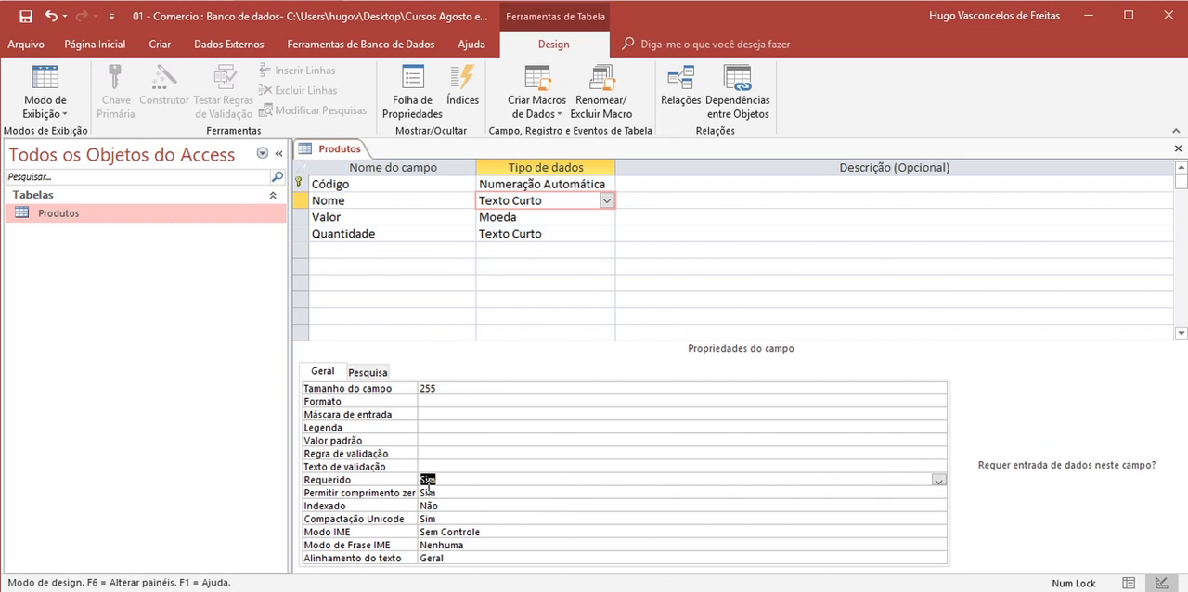
pyautogui.click(581, 218)
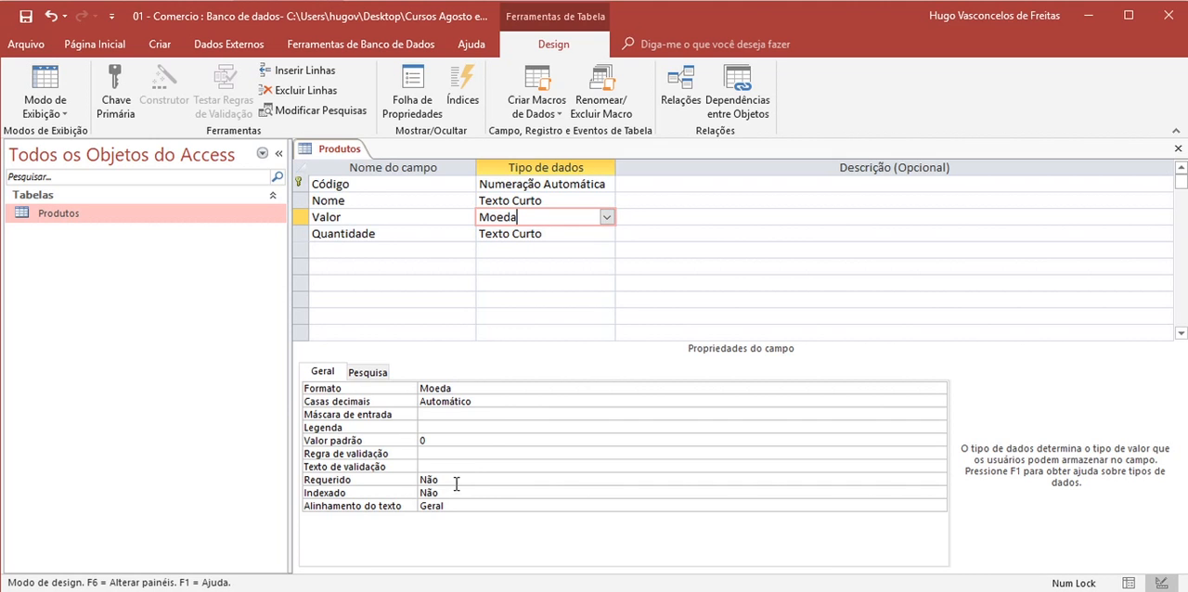
# - Set the data type of the Quantidade field to Número
pyautogui.click(607, 234)
pyautogui.click(607, 235)
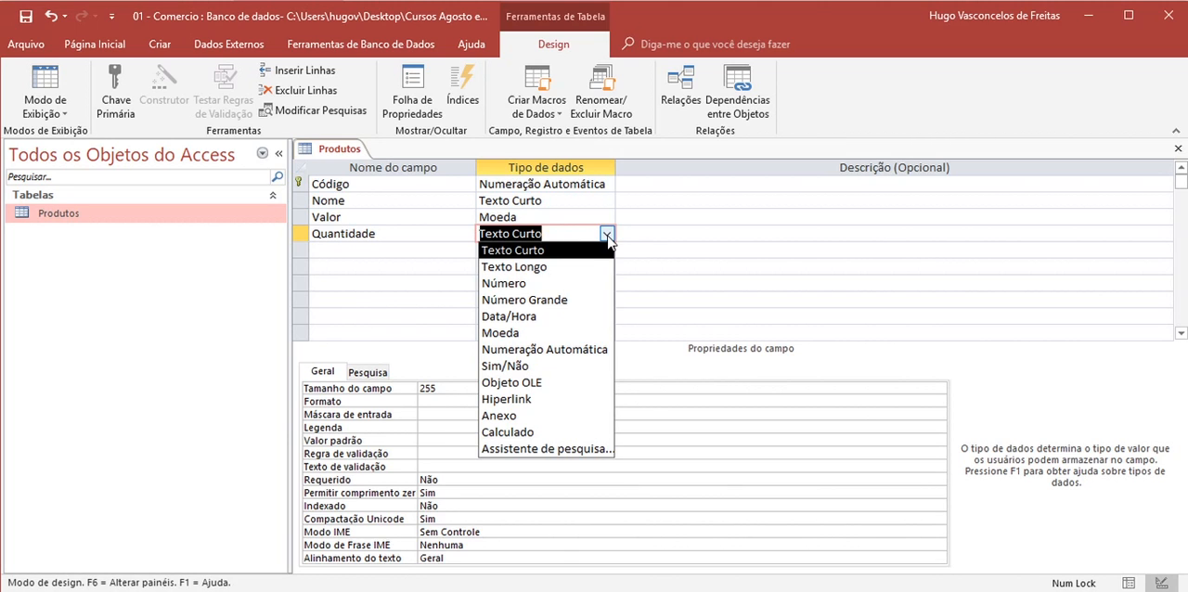
pyautogui.click(528, 284)
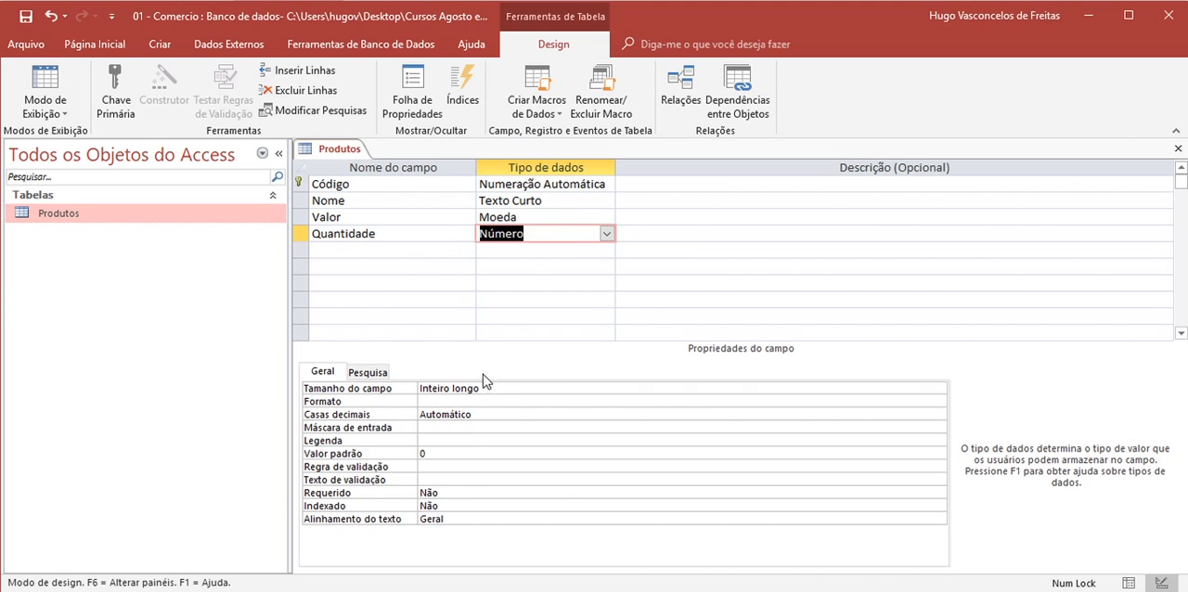
pyautogui.click(429, 266)
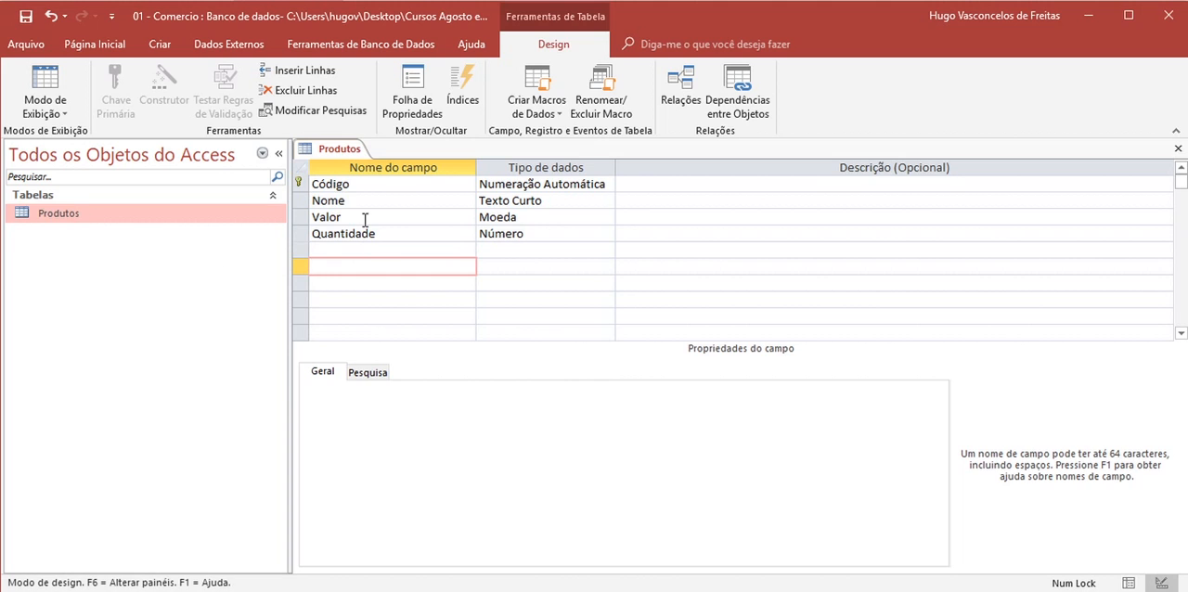
# - Save the Produtos table design and review its Nome, Valor and Quantidade columns in datasheet view
pyautogui.rightClick(330, 149)
pyautogui.click(361, 160)
pyautogui.rightClick(336, 154)
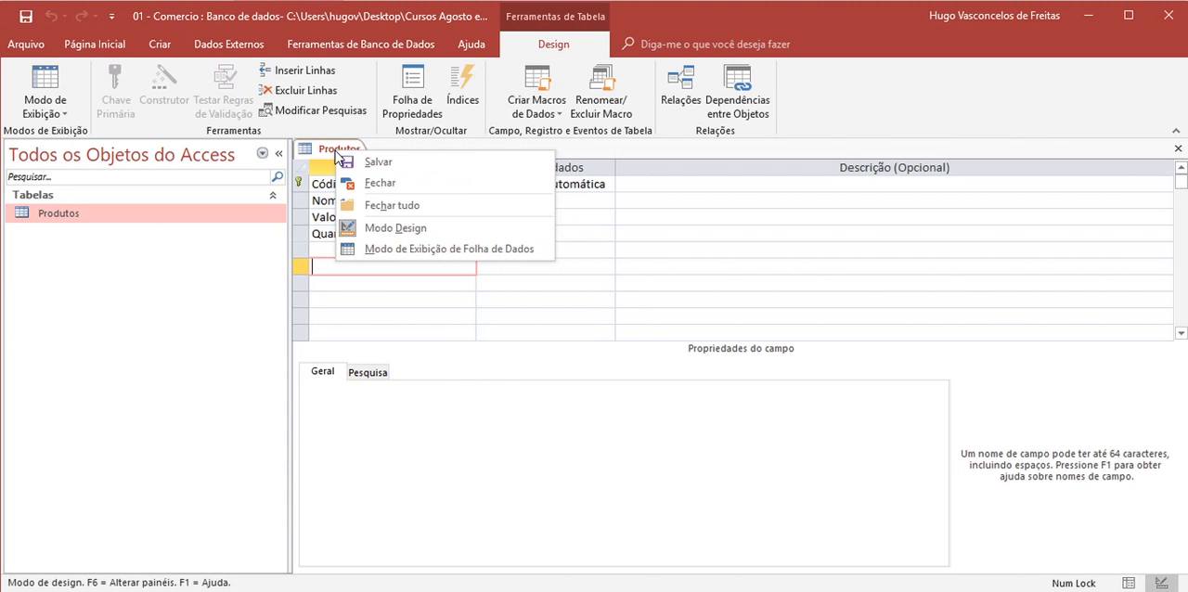
pyautogui.click(386, 250)
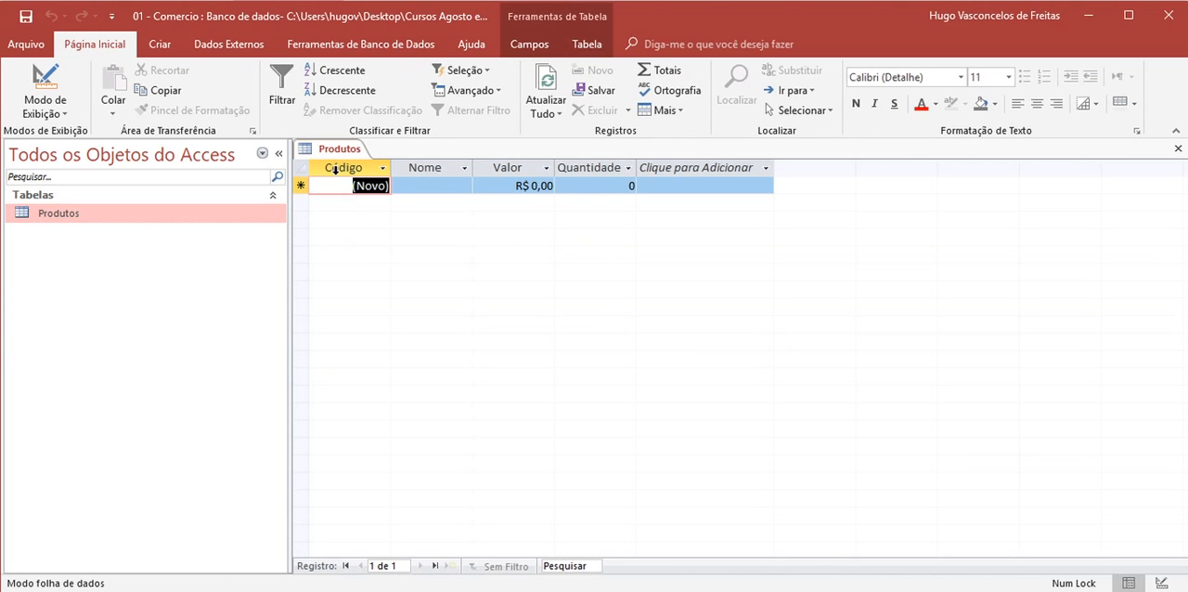
pyautogui.click(424, 167)
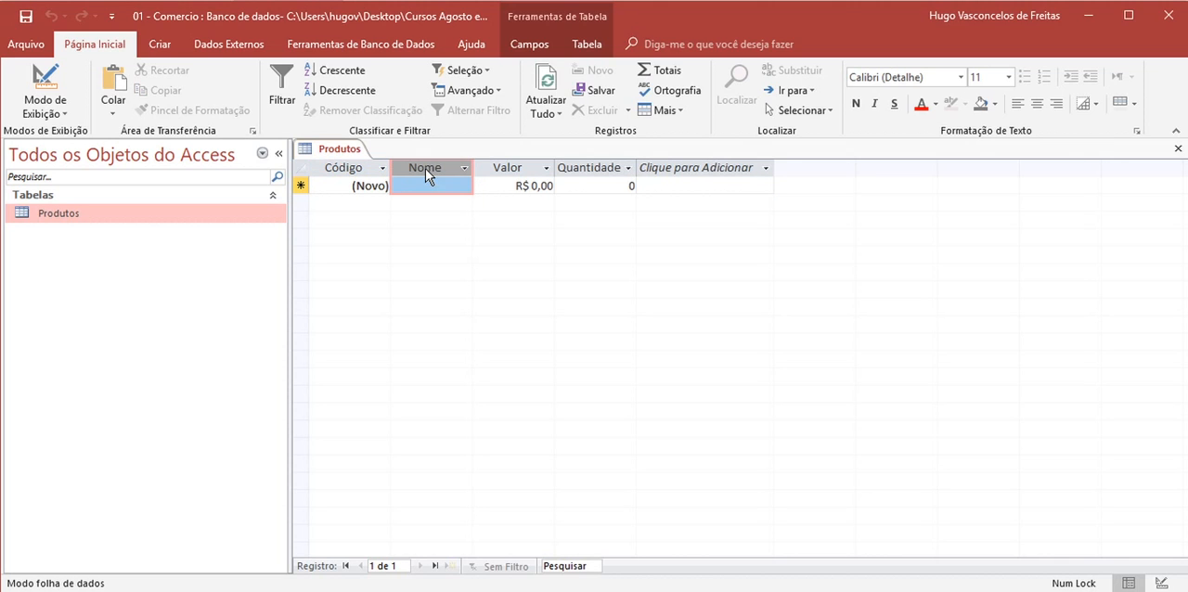
pyautogui.click(497, 167)
pyautogui.click(583, 167)
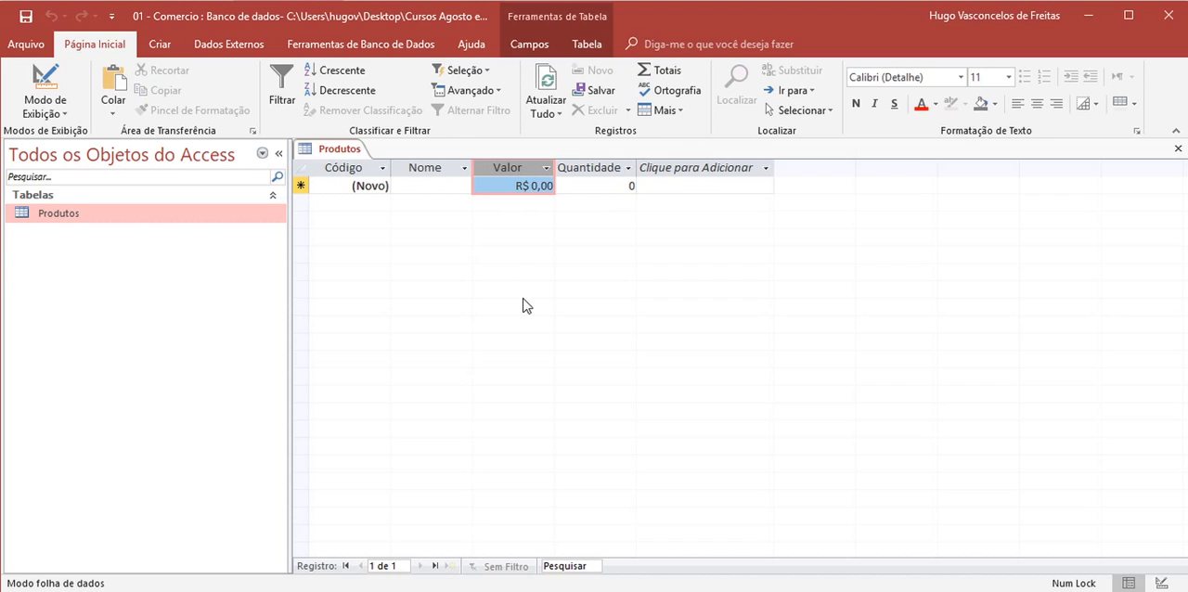
pyautogui.click(423, 168)
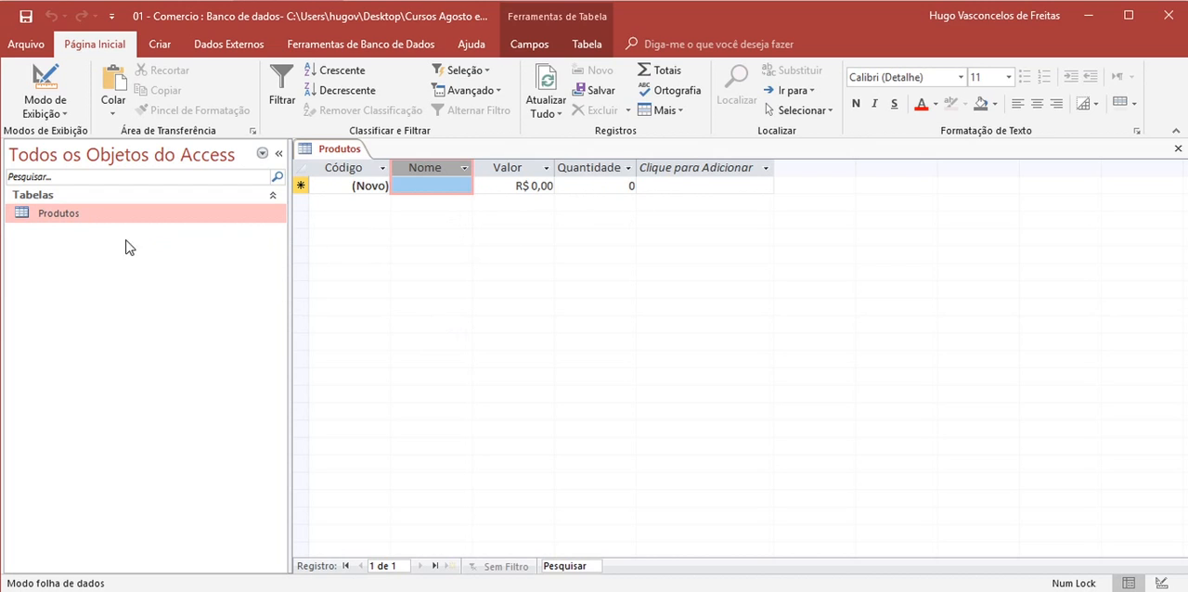
# - Reopen the Produtos table in design view and set the default value of the Quantidade field to 1
pyautogui.rightClick(65, 215)
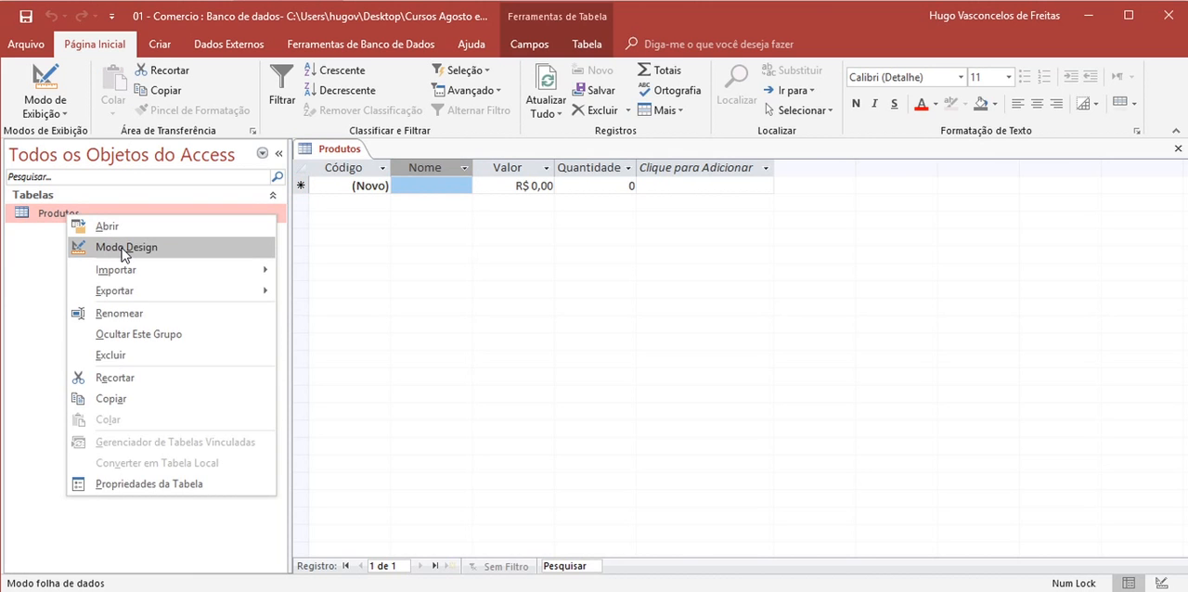
pyautogui.rightClick(46, 215)
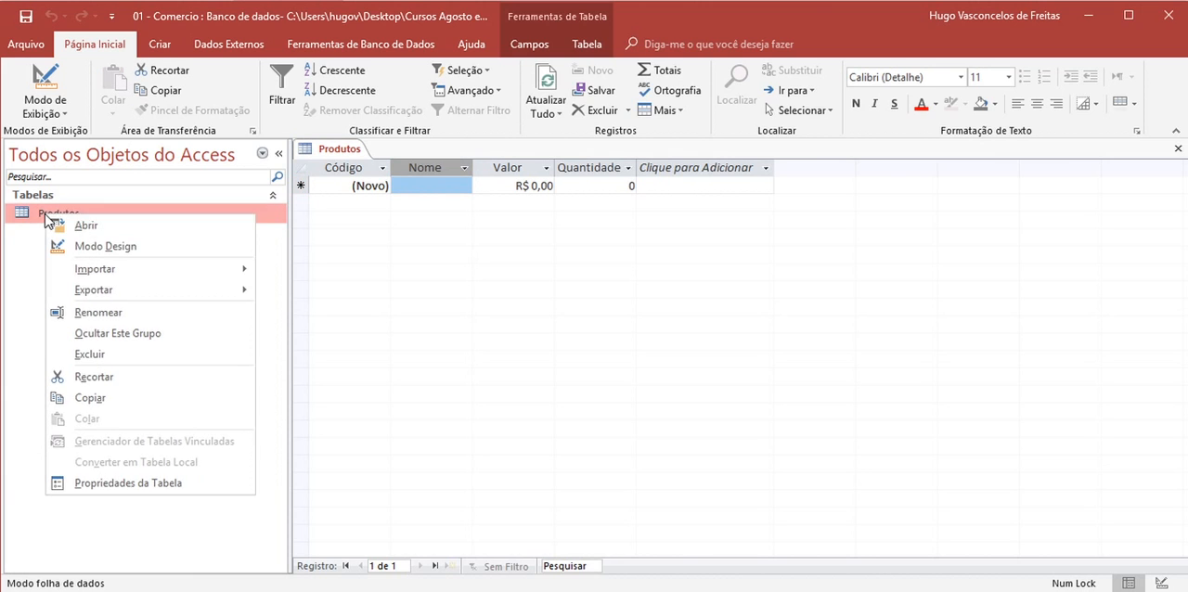
pyautogui.click(96, 244)
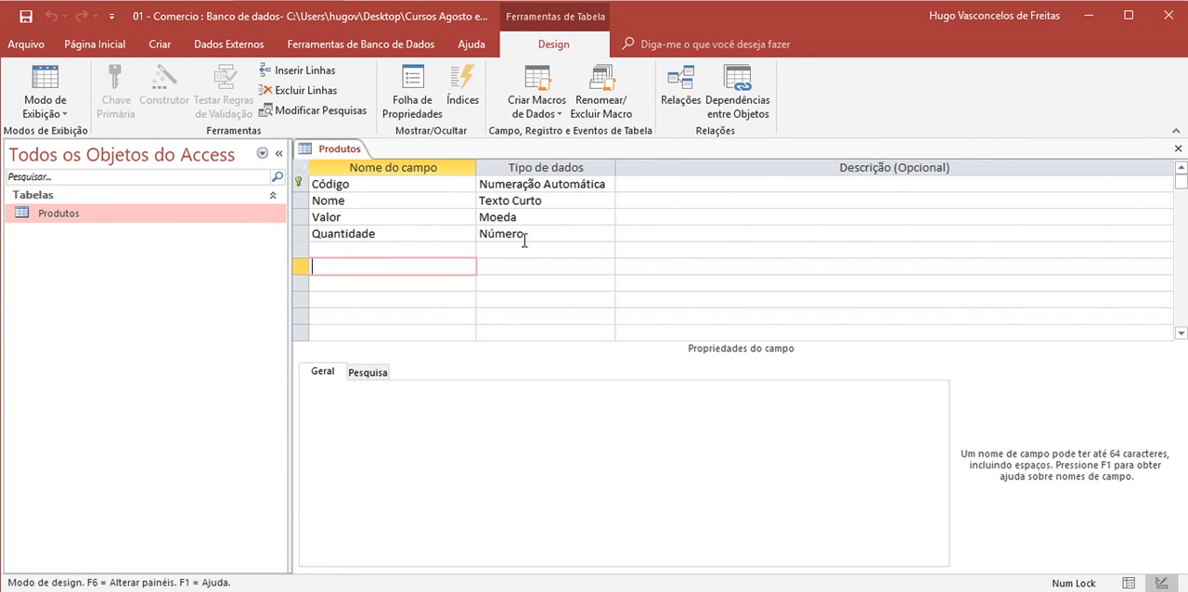
pyautogui.click(536, 234)
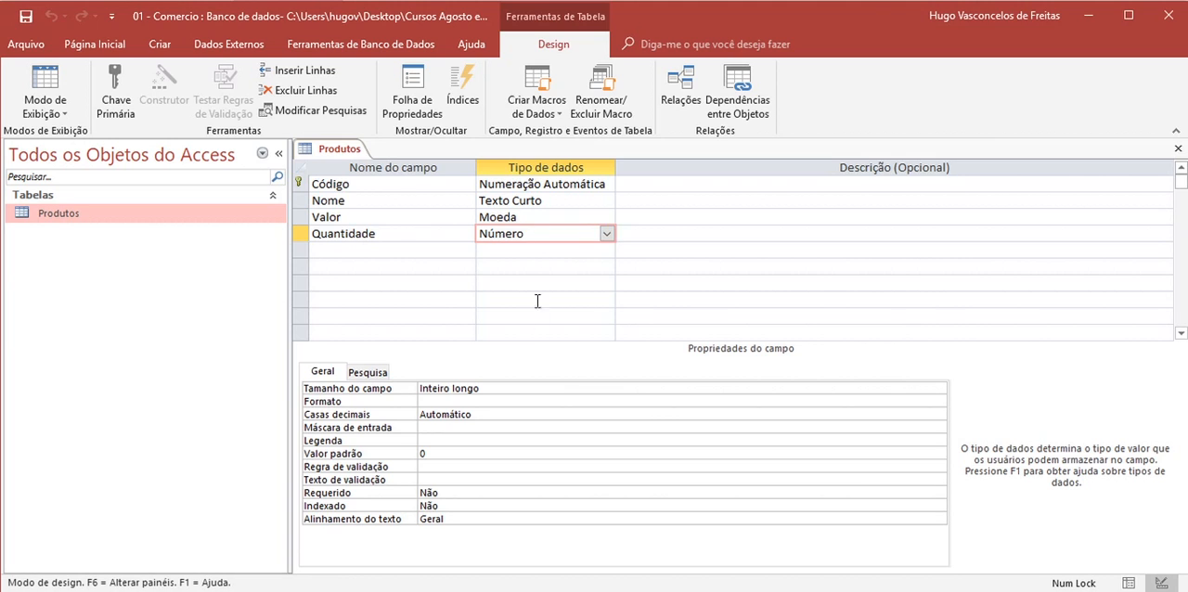
pyautogui.click(428, 453)
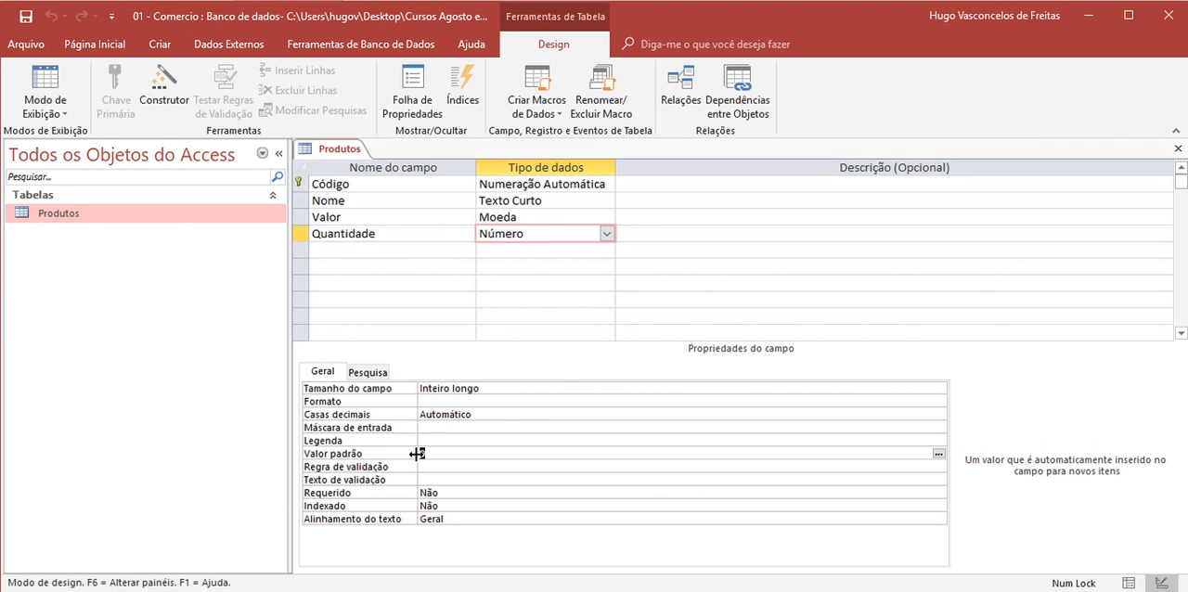
pyautogui.write('1')
pyautogui.press('Return')
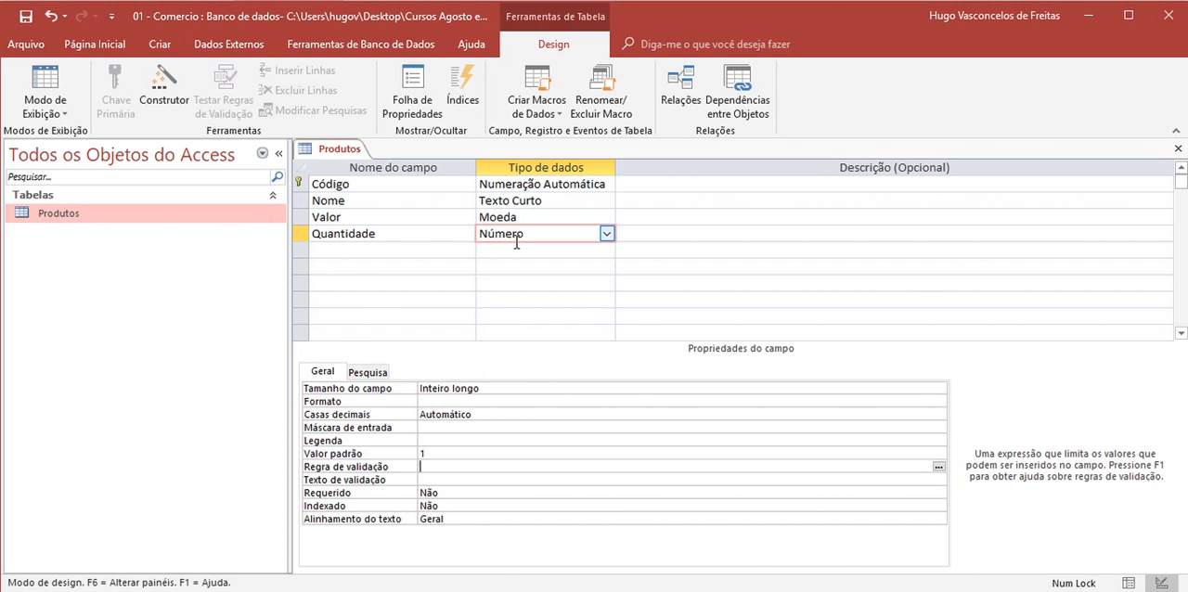
# - Return the Produtos table to datasheet view, saving the changed default value
pyautogui.rightClick(317, 151)
pyautogui.click(382, 245)
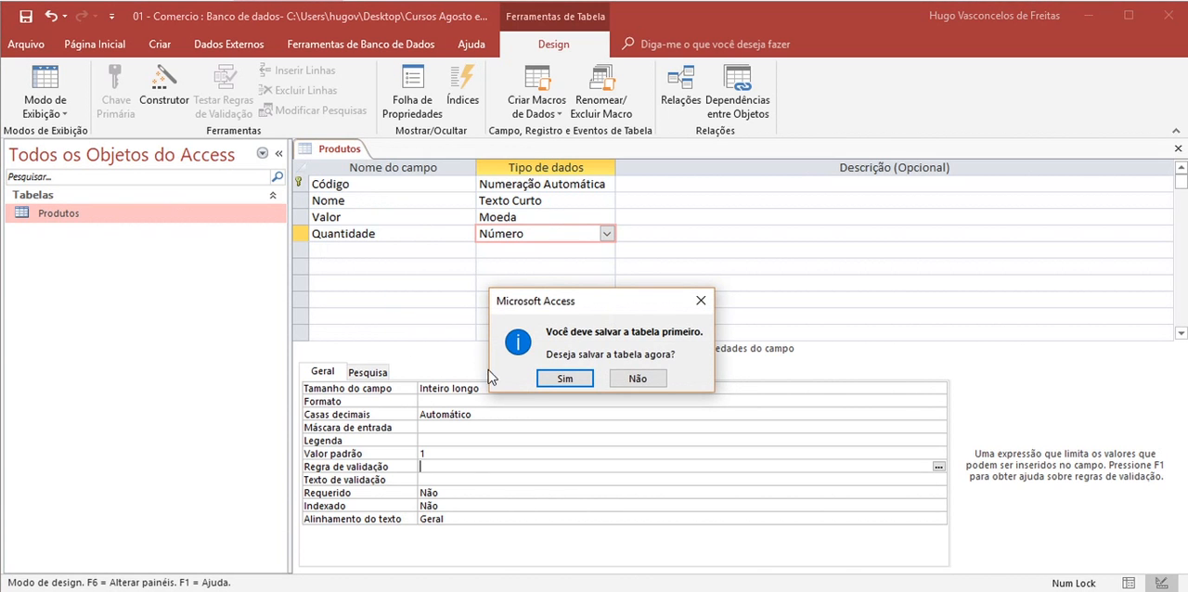
pyautogui.click(563, 379)
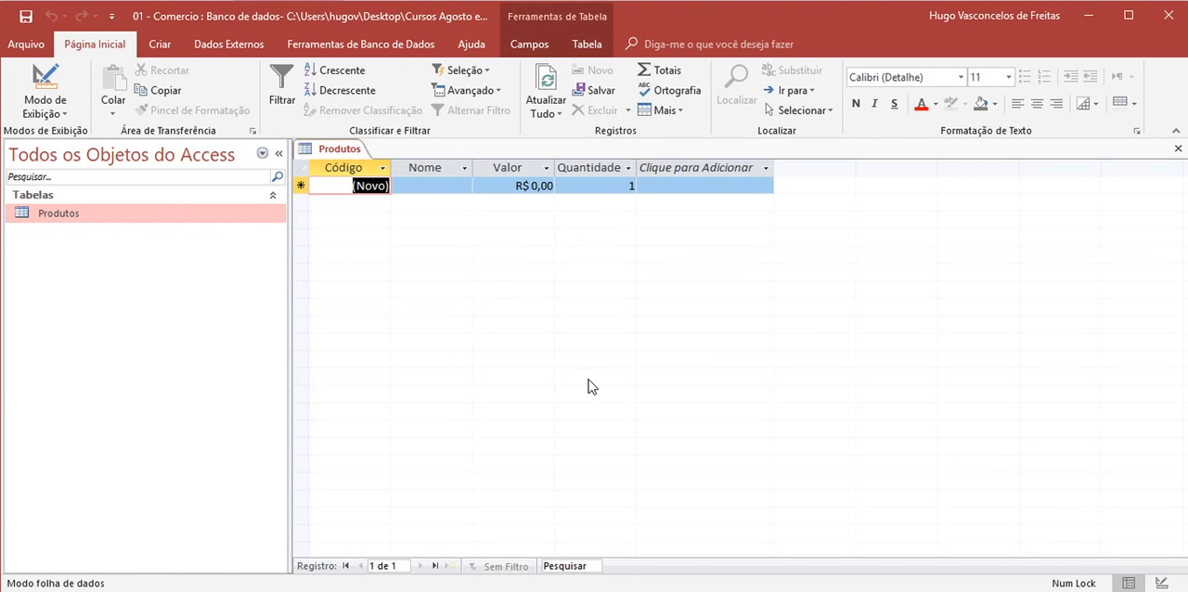
# - Reopen the Produtos table in design view and set the default value of the Quantidade field to 0
pyautogui.rightClick(73, 216)
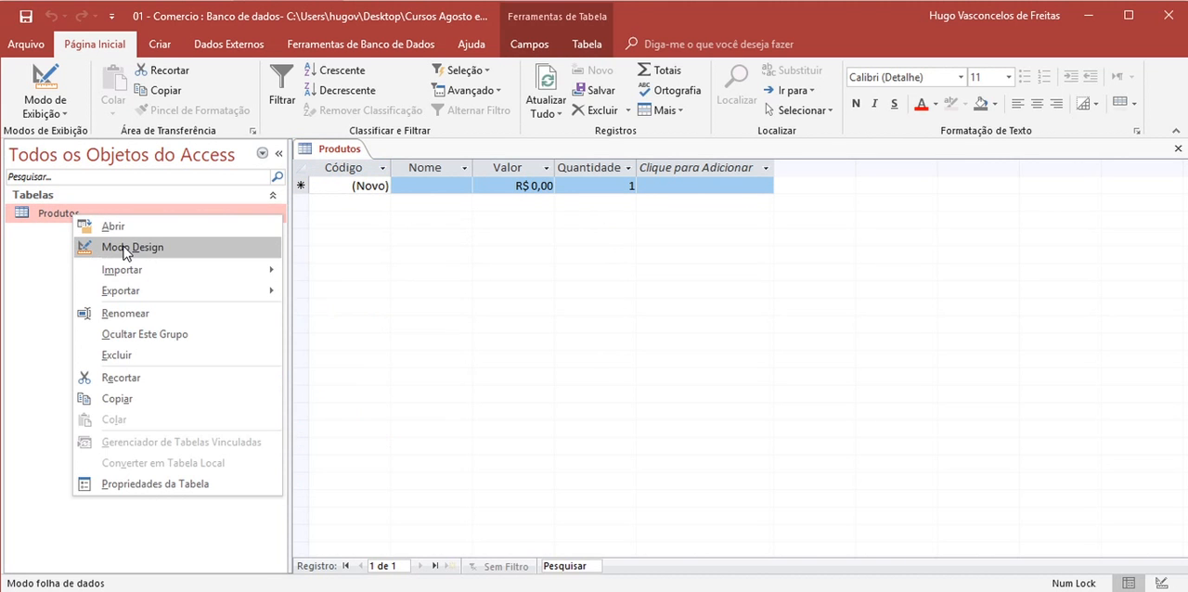
pyautogui.click(125, 248)
pyautogui.click(443, 464)
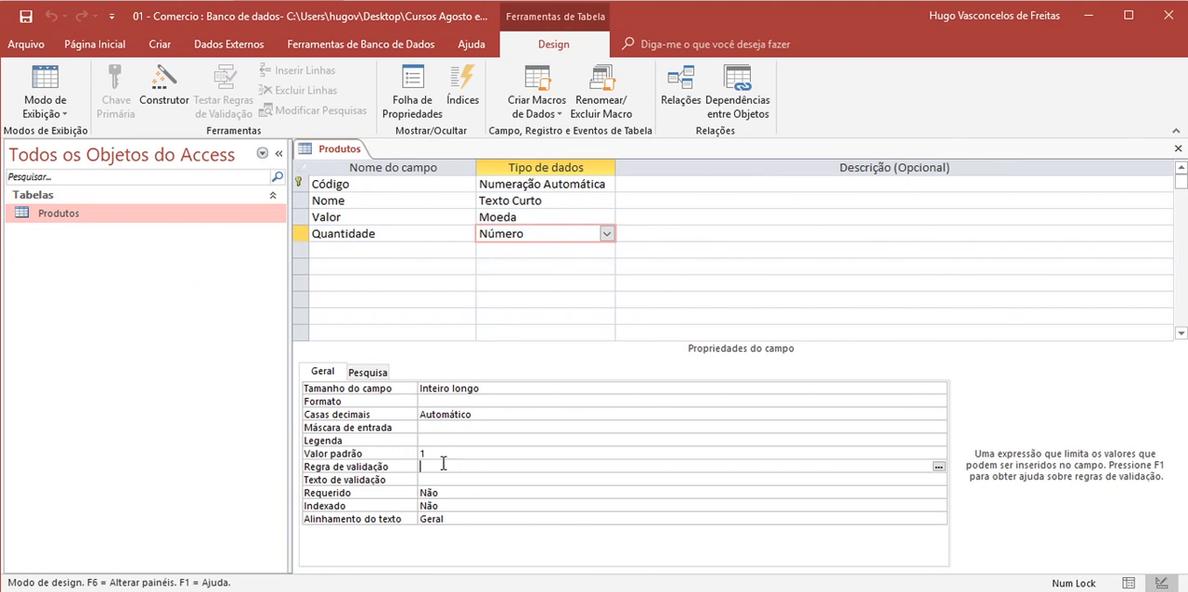
pyautogui.click(432, 453)
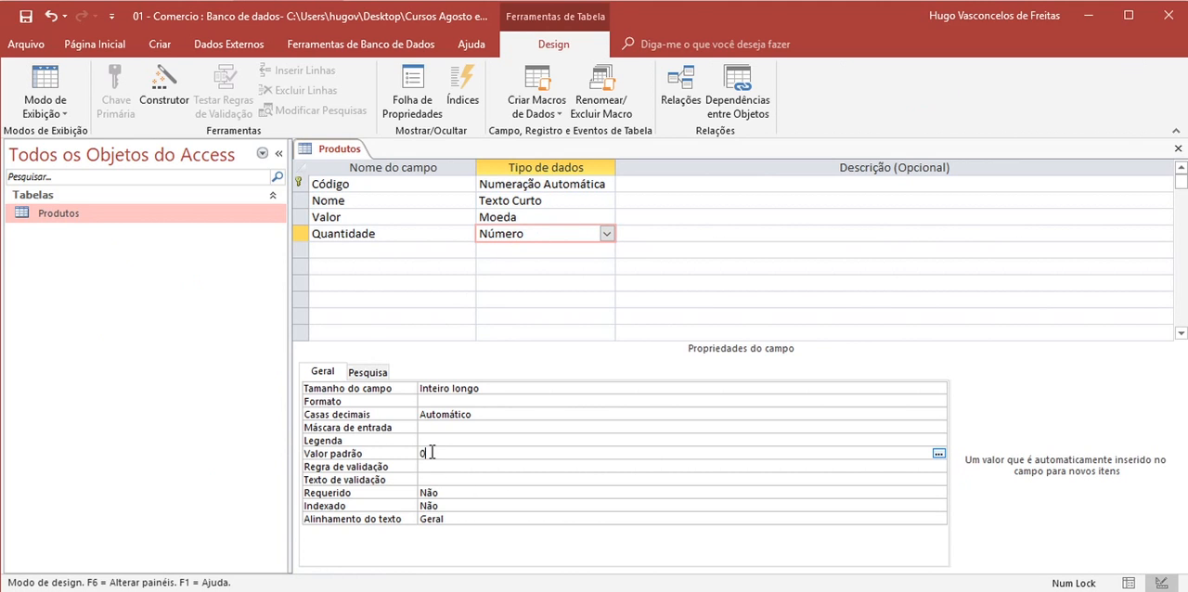
pyautogui.press('Return')
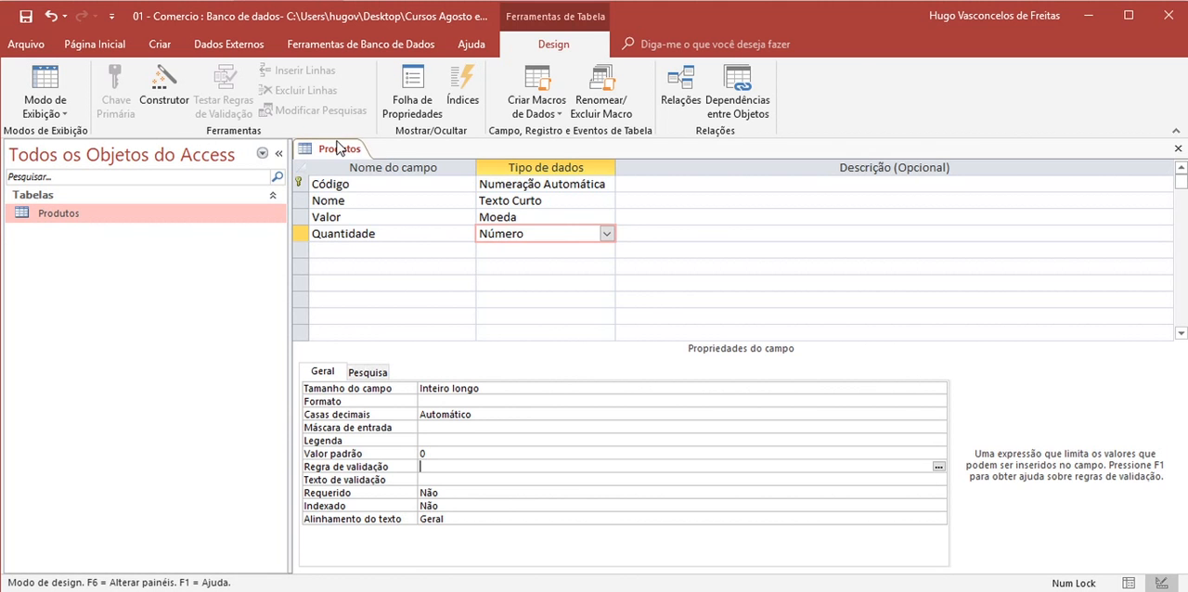
# - Save the Produtos table design and switch the table back to datasheet view
pyautogui.rightClick(338, 142)
pyautogui.click(380, 155)
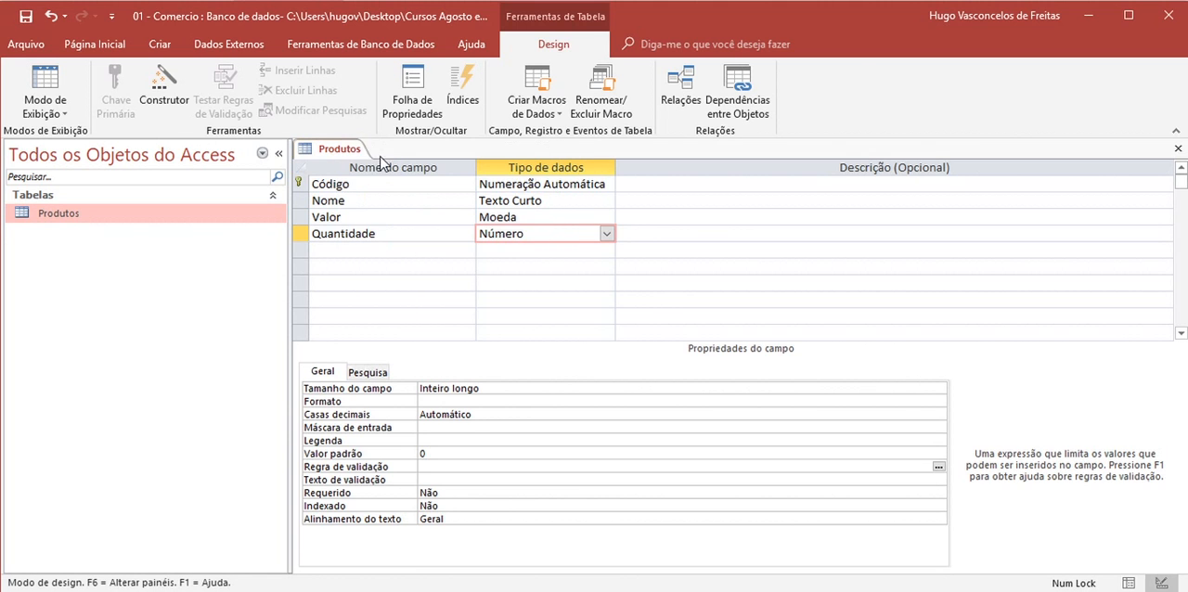
pyautogui.rightClick(333, 141)
pyautogui.click(396, 238)
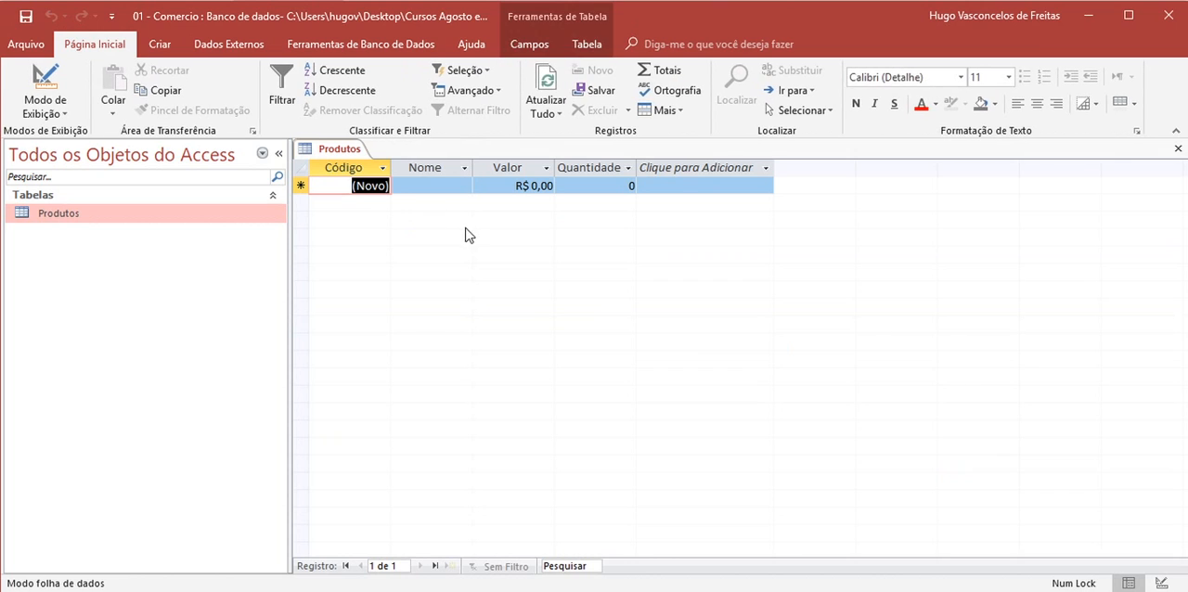
# - Enter the first product record with Nome Arroz, Valor 15 and Quantidade 5
pyautogui.click(446, 188)
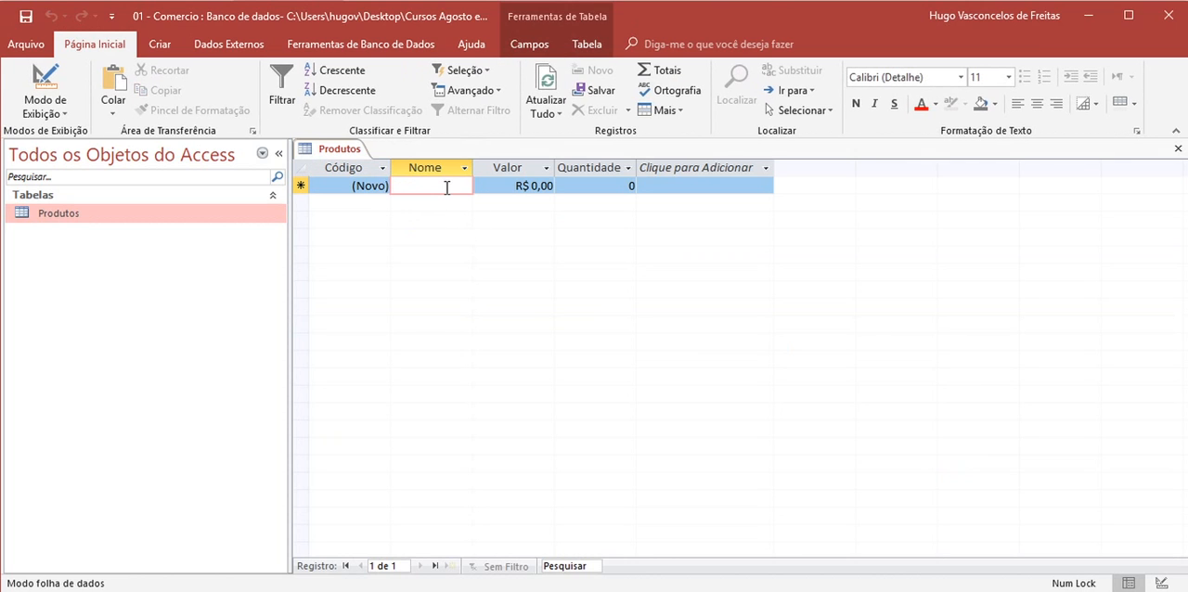
pyautogui.click(374, 186)
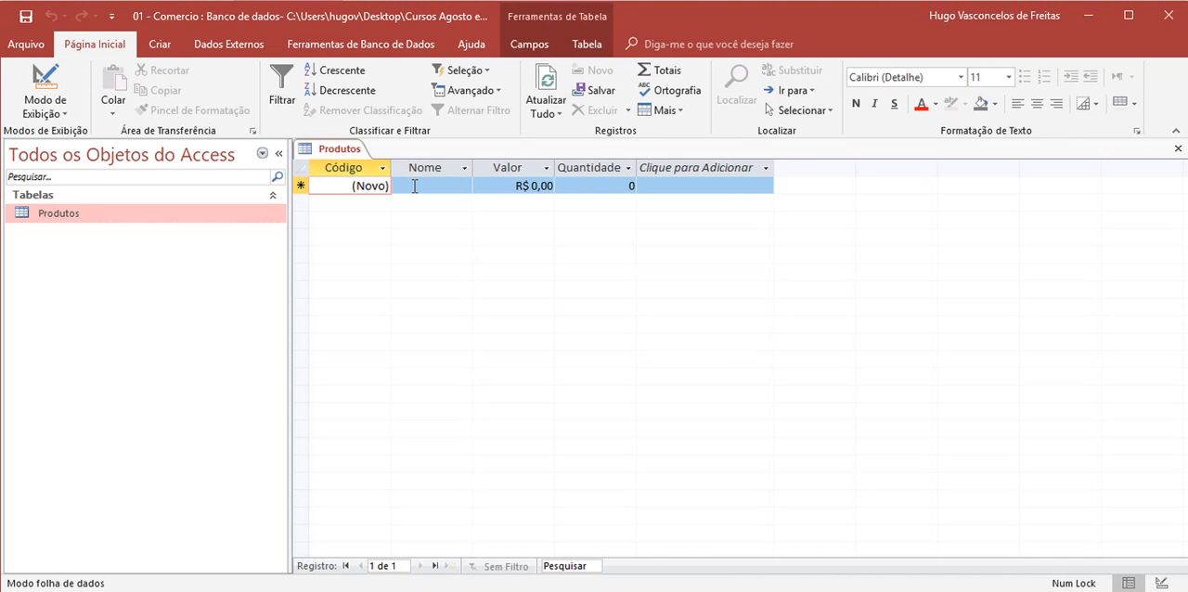
pyautogui.click(415, 187)
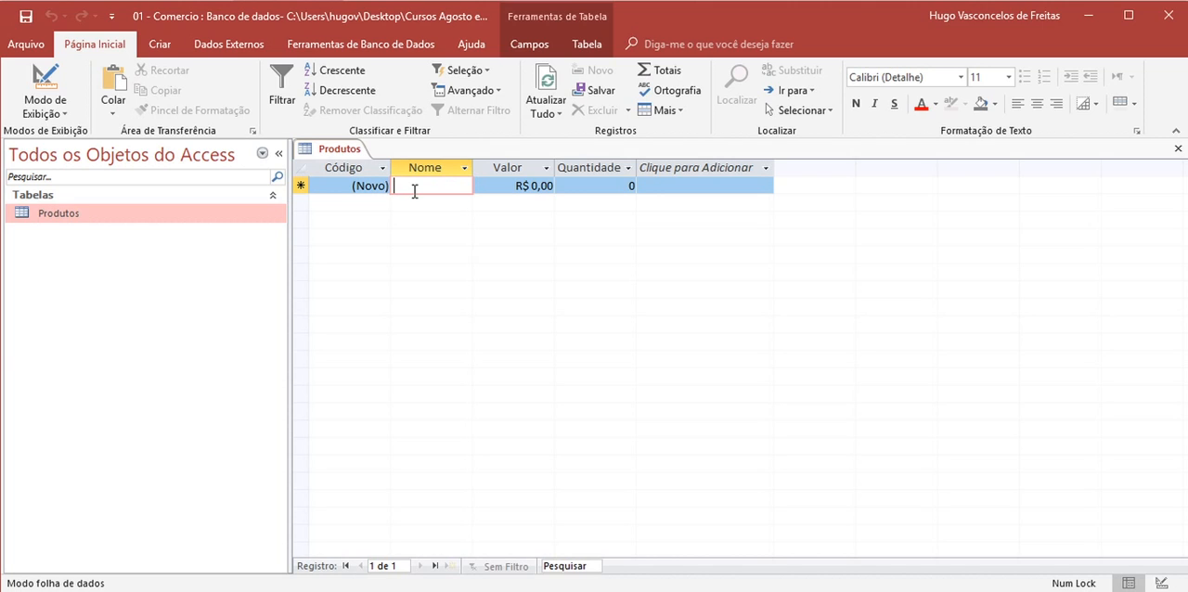
pyautogui.write('Arroz')
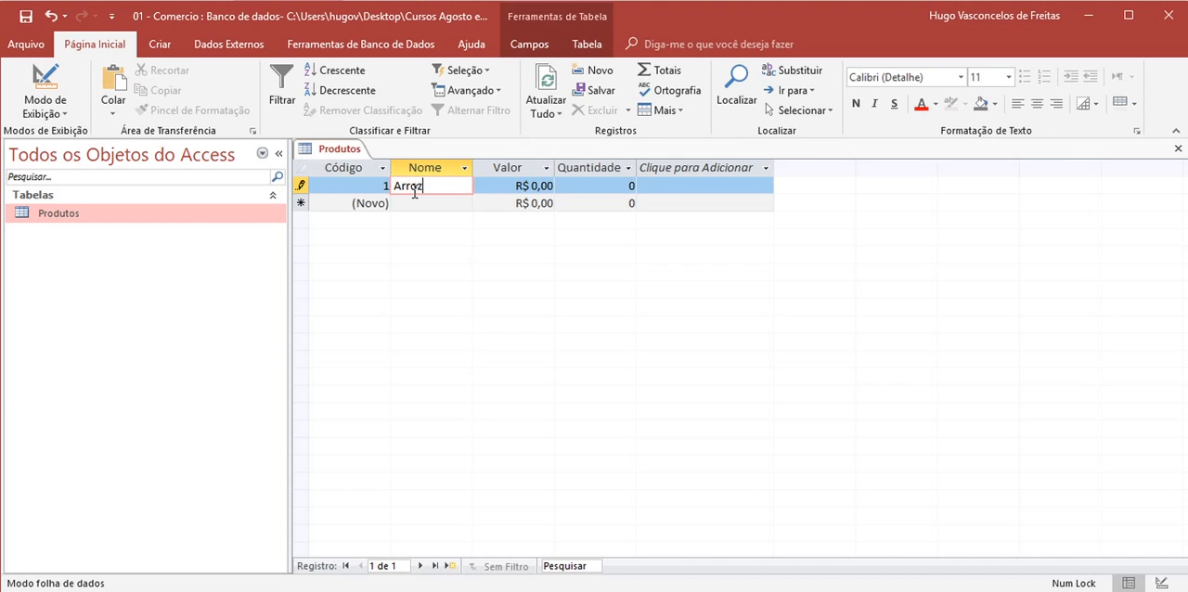
pyautogui.click(534, 186)
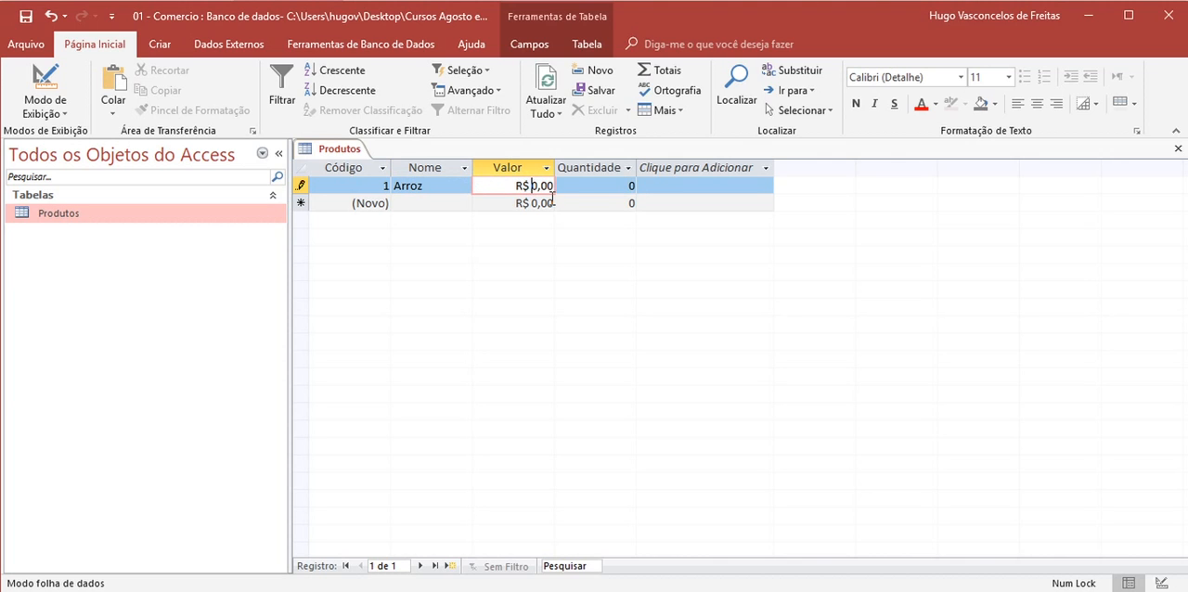
pyautogui.moveTo(513, 187); pyautogui.dragTo(572, 185)
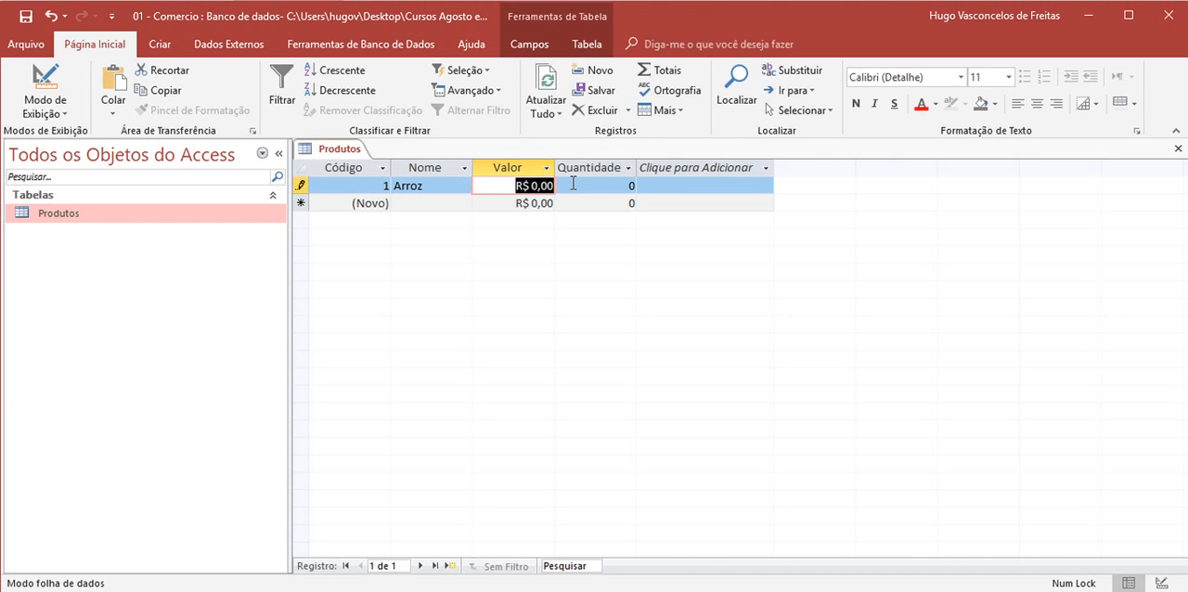
pyautogui.write('15')
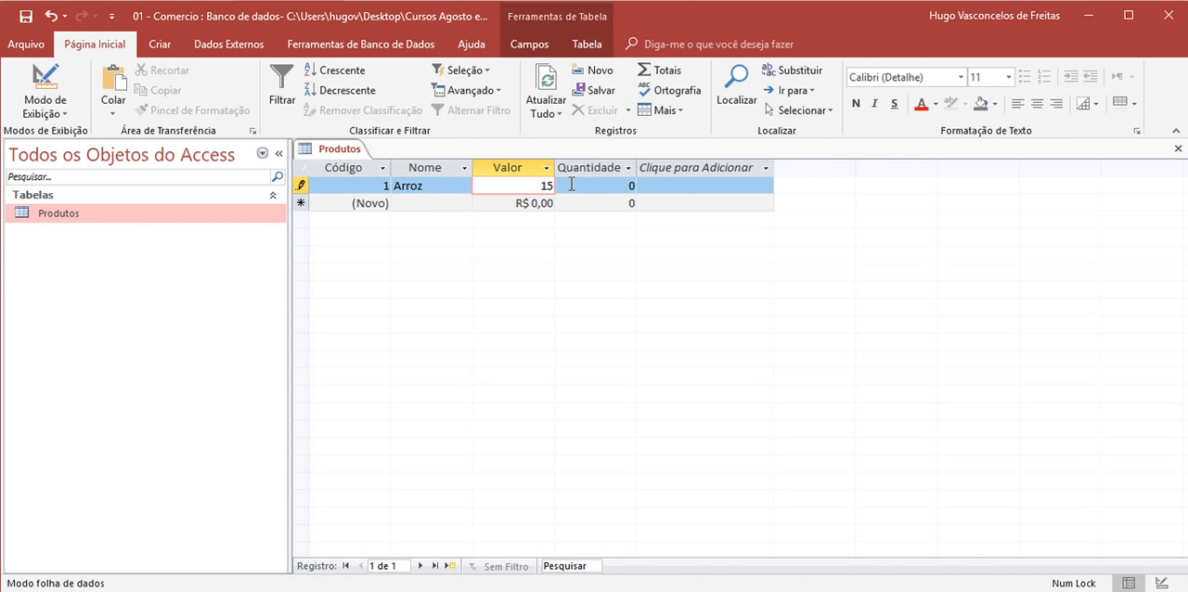
pyautogui.press('Tab')
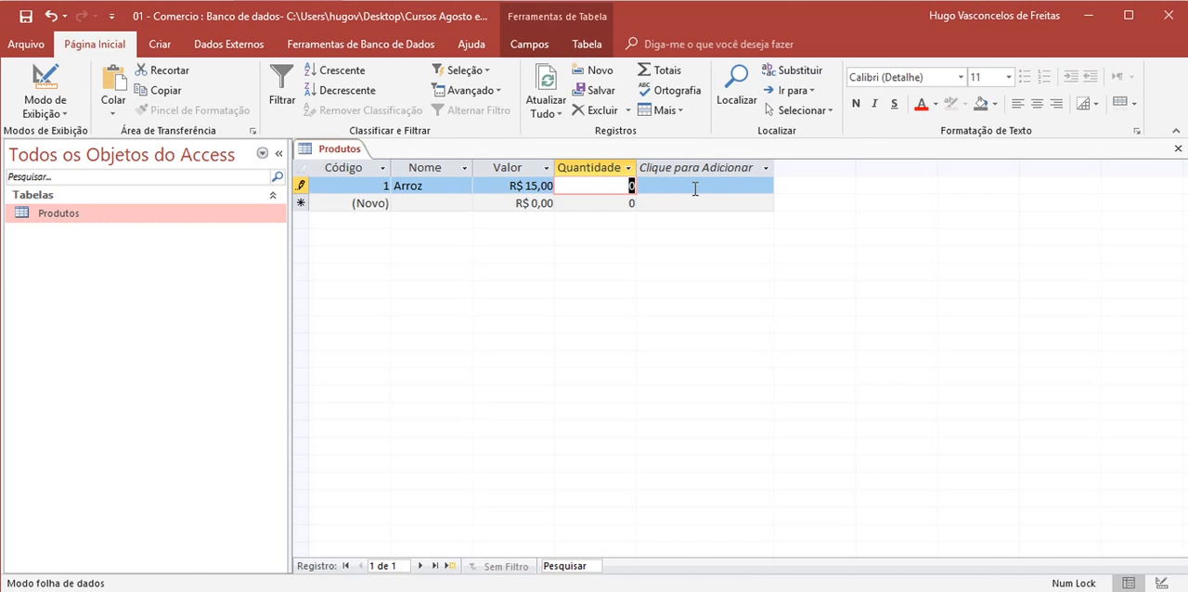
pyautogui.write('5')
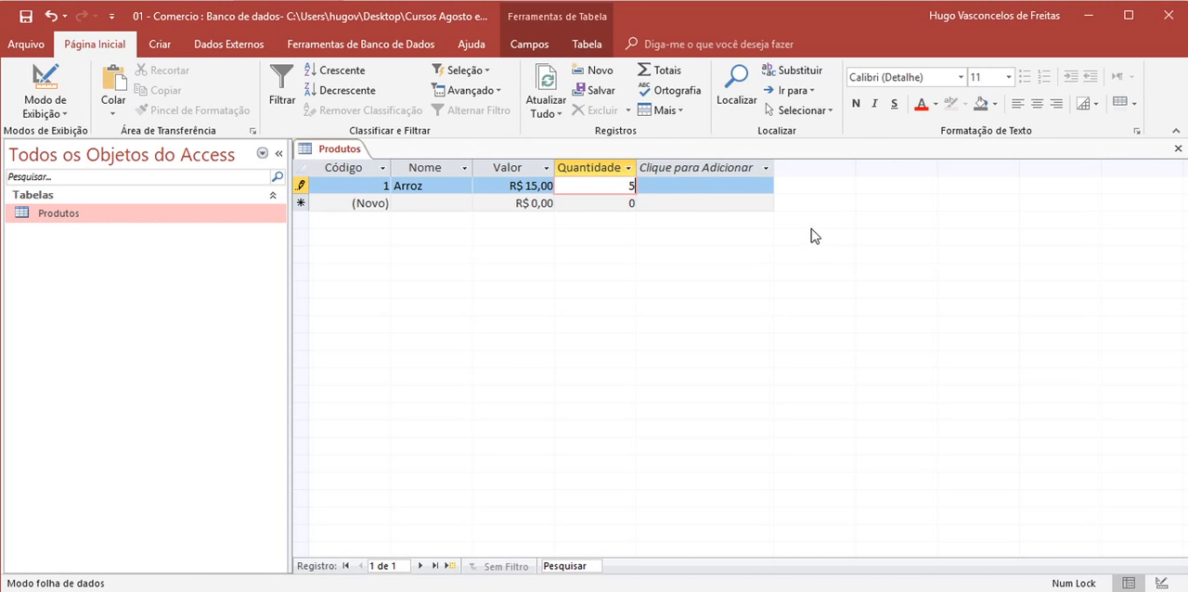
# - Add a second product record with Nome Feijão, Valor 5 and Quantidade 6
pyautogui.click(502, 203)
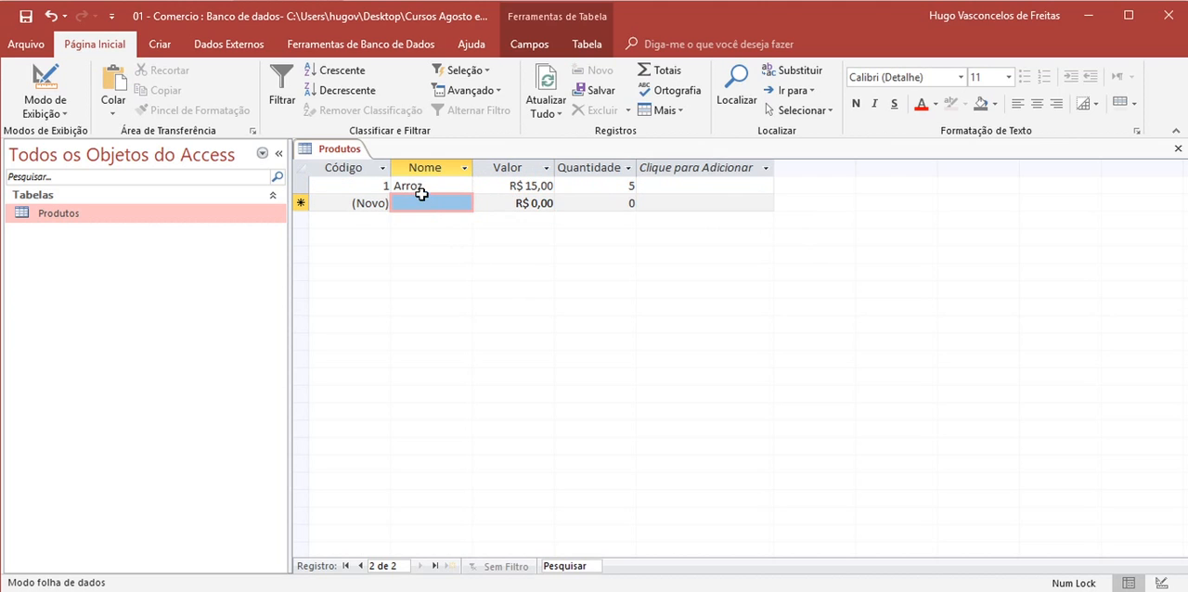
pyautogui.click(423, 200)
pyautogui.write('Fej')
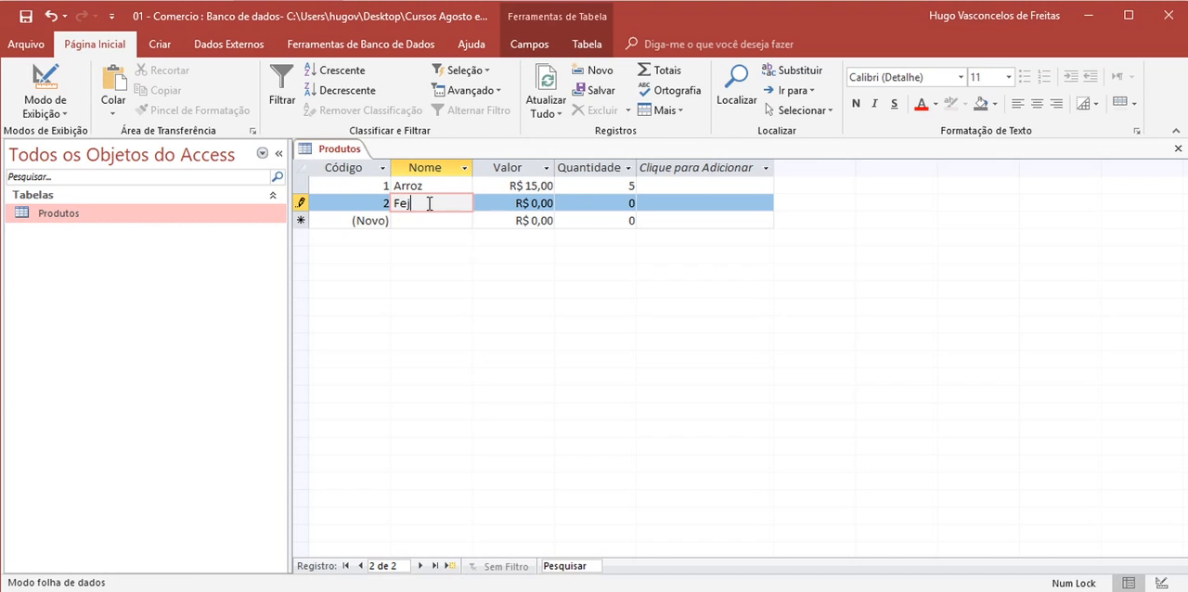
pyautogui.write('ijão')
pyautogui.press('Tab')
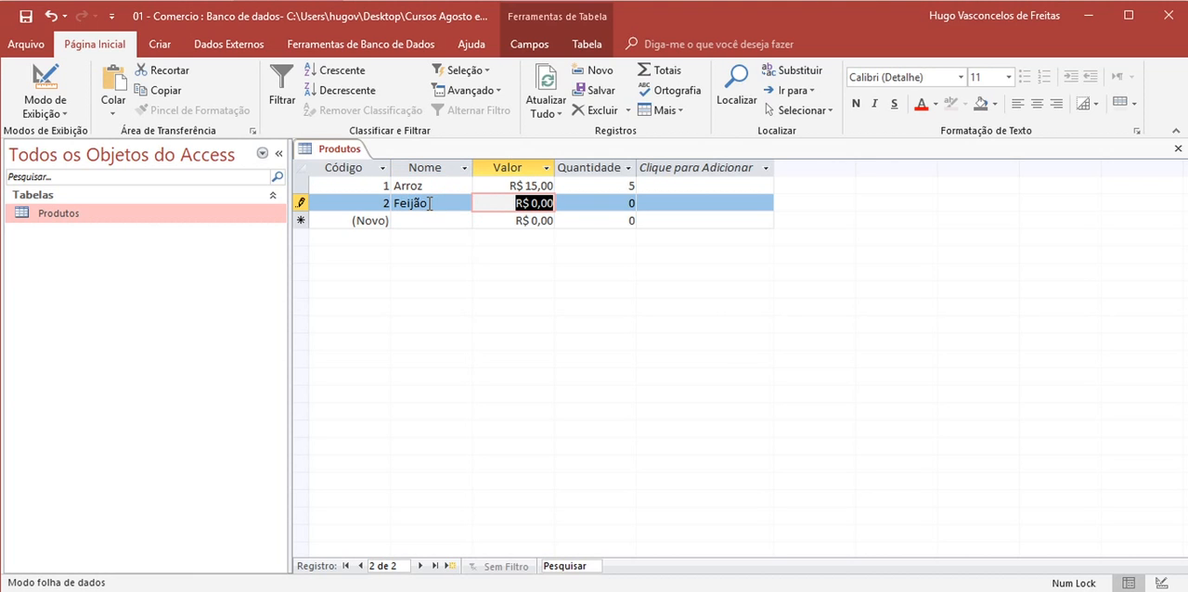
pyautogui.write('5')
pyautogui.press('Tab')
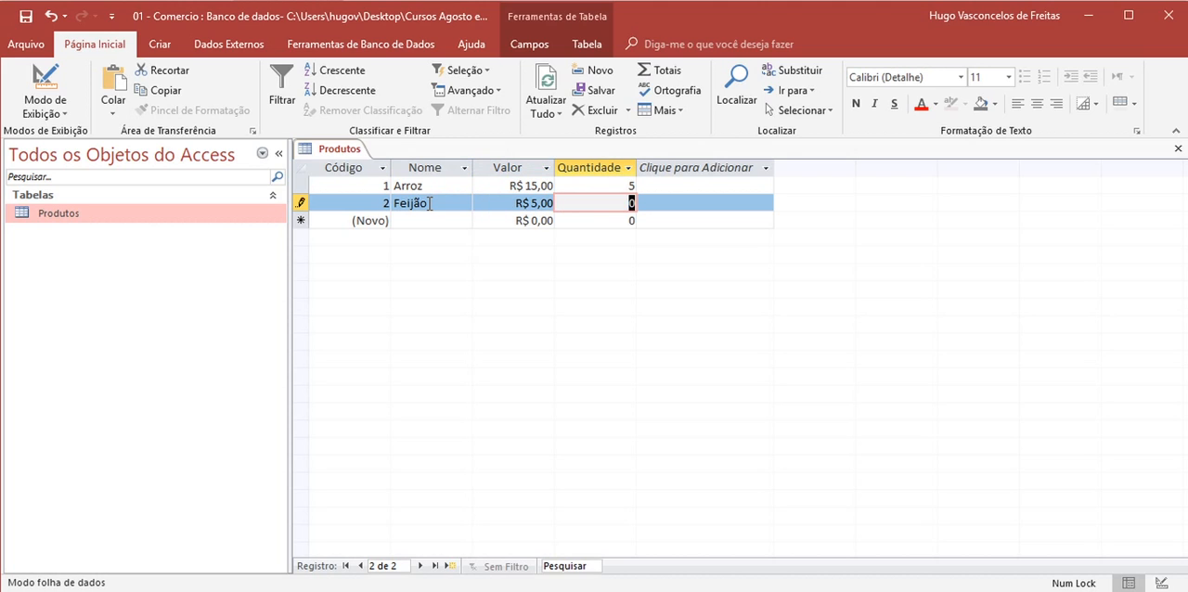
pyautogui.write('6')
pyautogui.press('Tab')
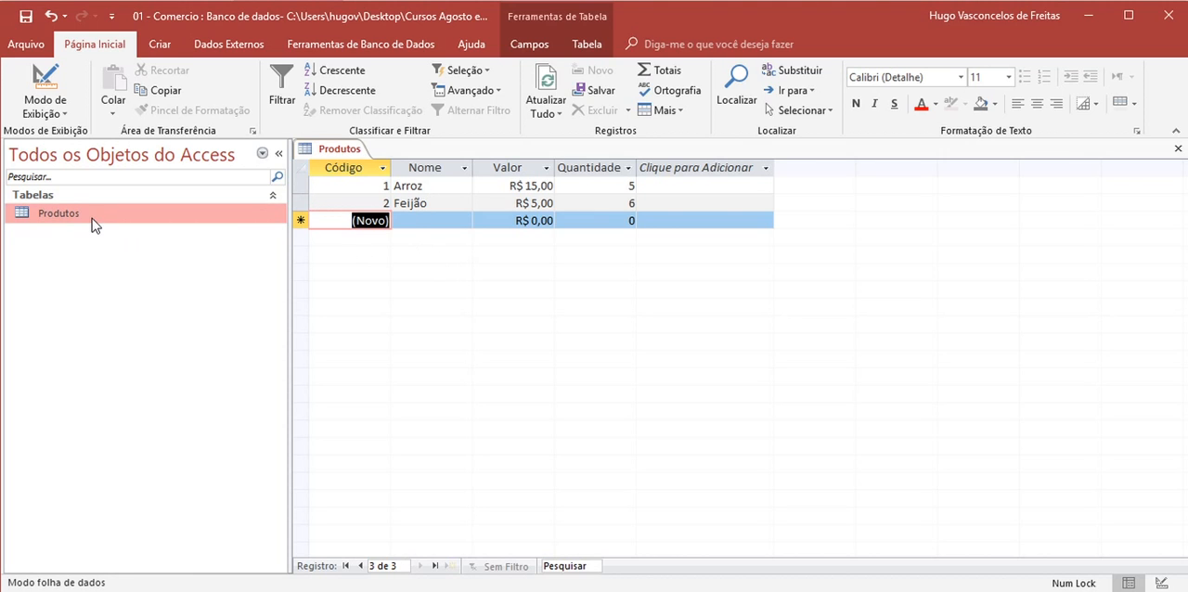
# - Review the two product records by selecting them together and moving back and forth between them with record navigation
pyautogui.moveTo(298, 181); pyautogui.dragTo(297, 193)
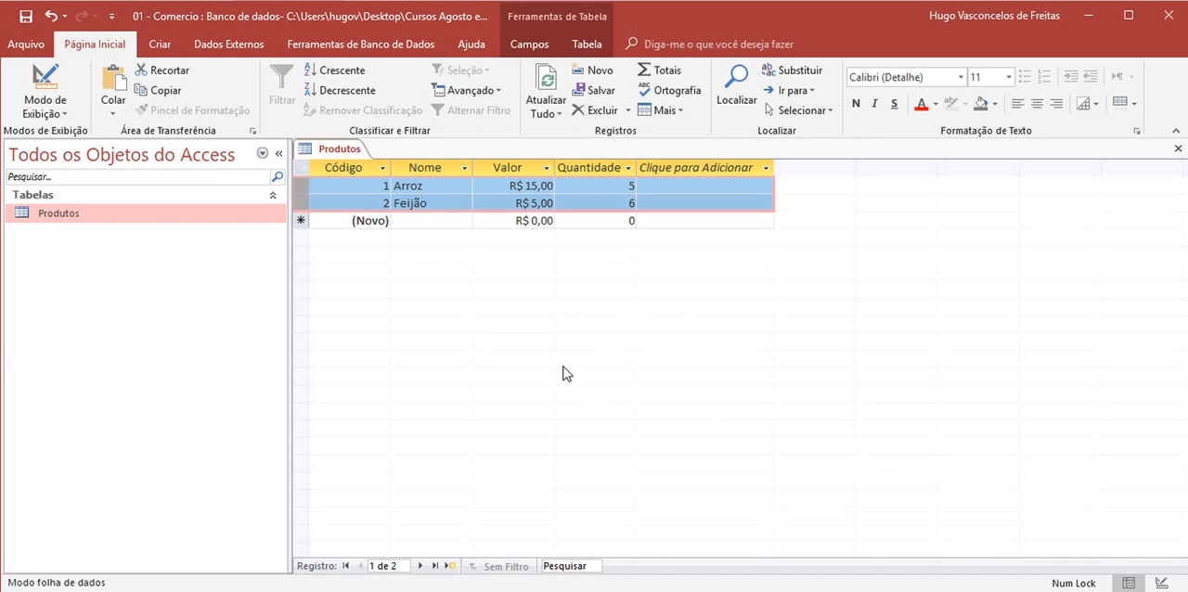
pyautogui.click(547, 203)
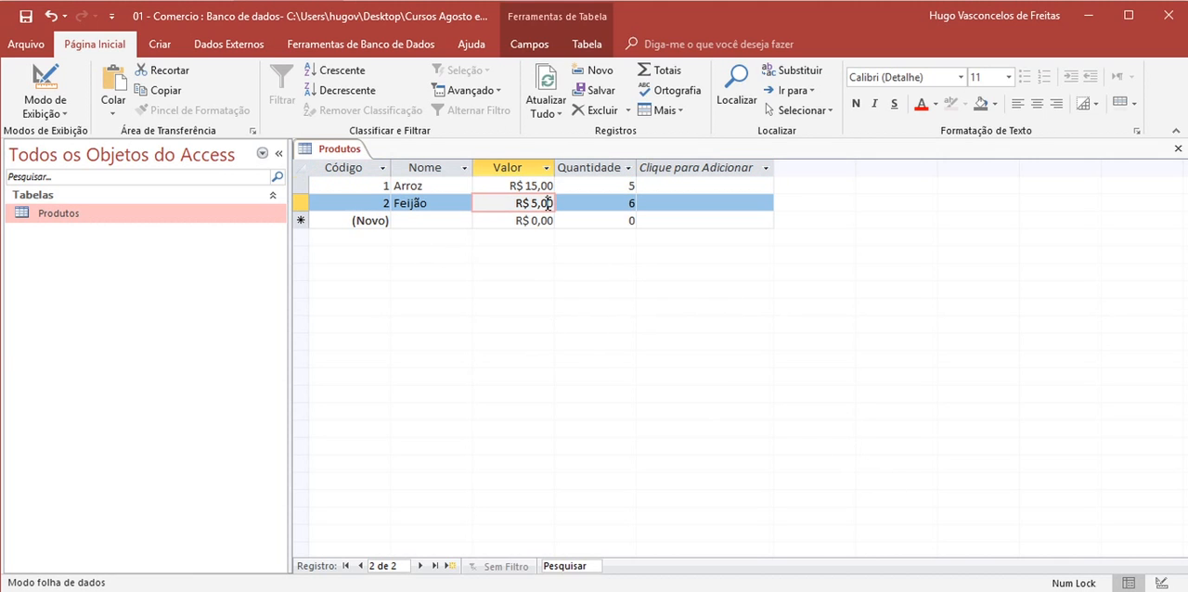
pyautogui.click(420, 565)
pyautogui.click(360, 566)
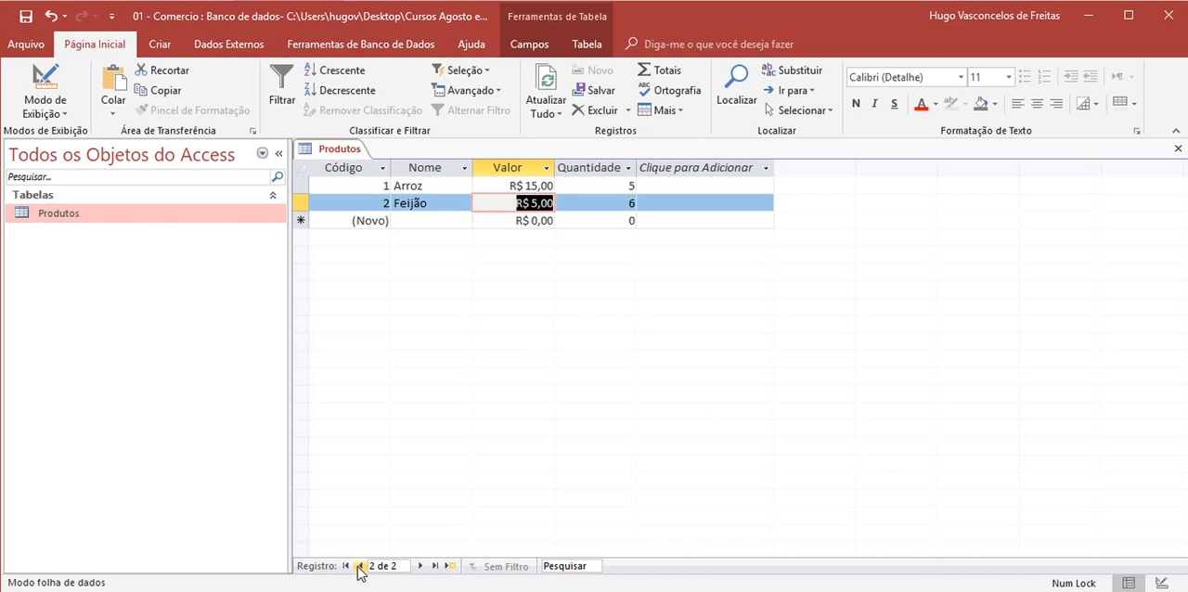
pyautogui.click(360, 566)
pyautogui.click(420, 565)
pyautogui.click(360, 566)
pyautogui.click(421, 565)
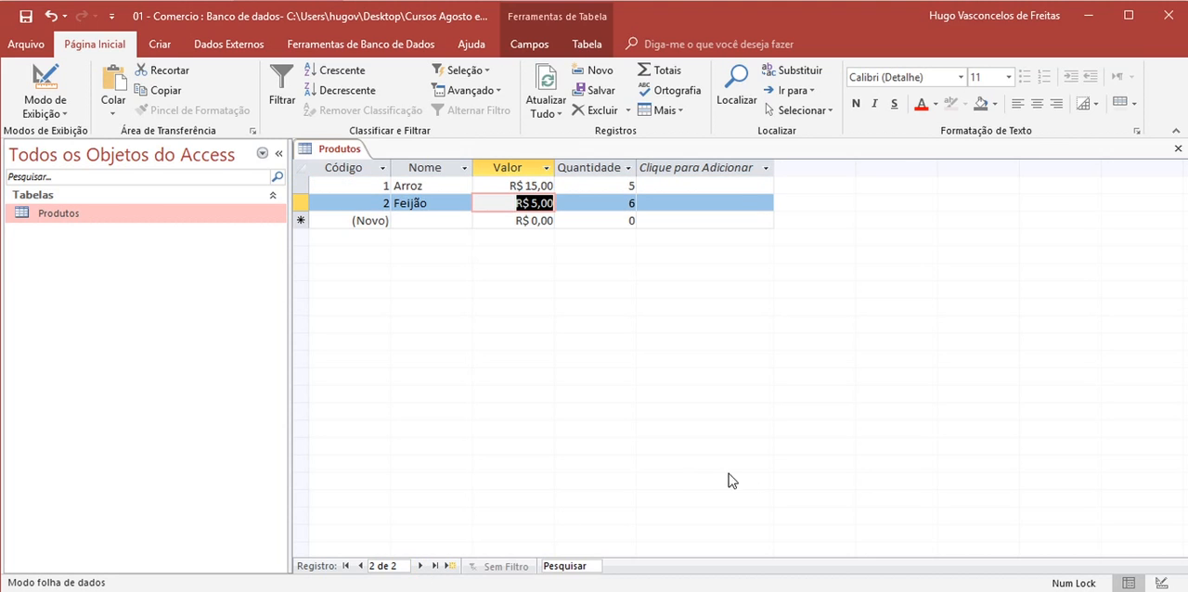